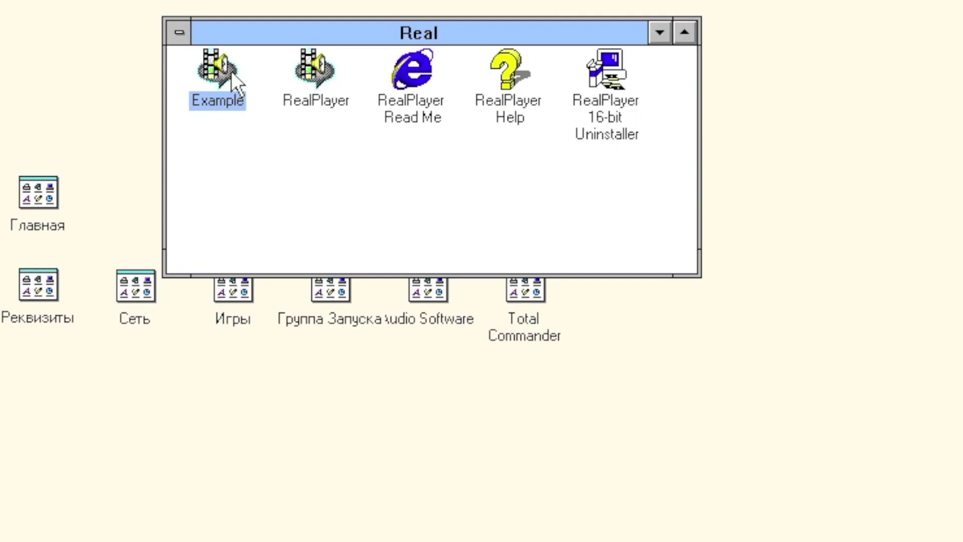
- Minimize the startup group so Главная, Real and Accessories groups are visible
double_click(230, 83)
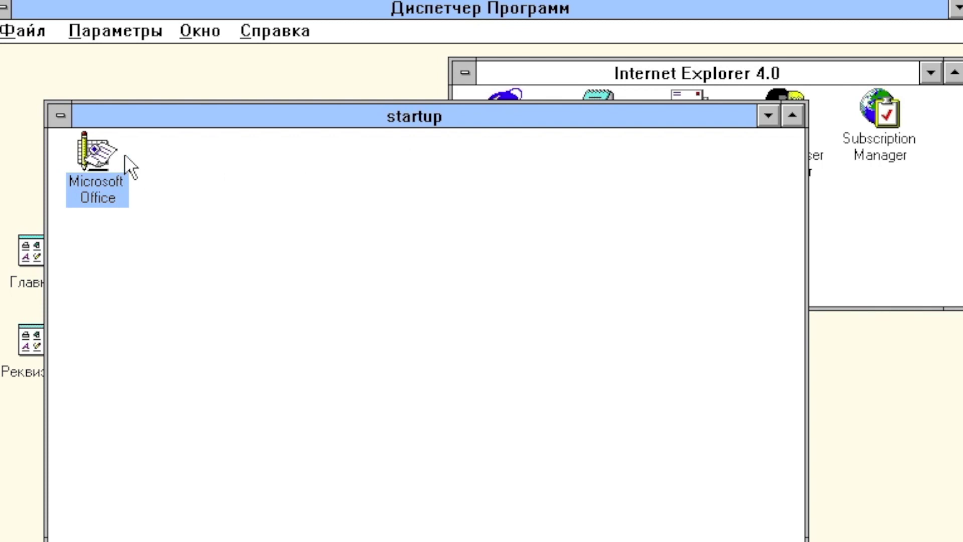
left_click(777, 115)
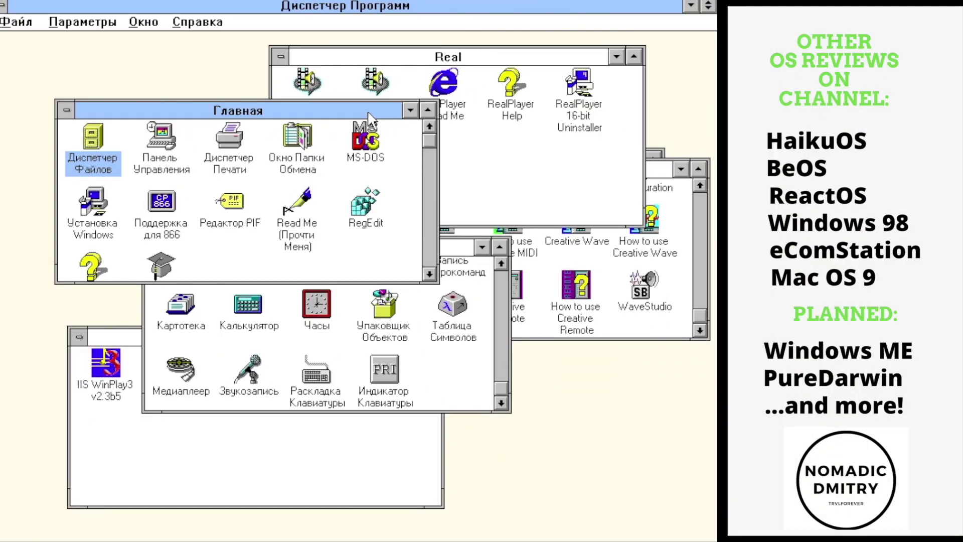
- Nudge the Главная group window slightly up and left by its title bar
left_click_drag(369, 113, 366, 104)
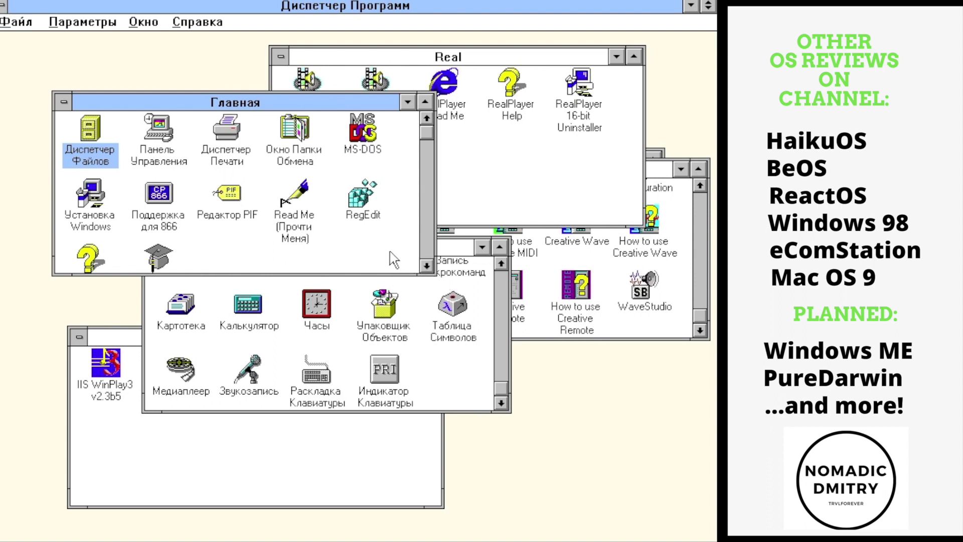
- Launch setup.exe from drive E: in File Manager and dismiss the SHARE.EXE warning
double_click(93, 140)
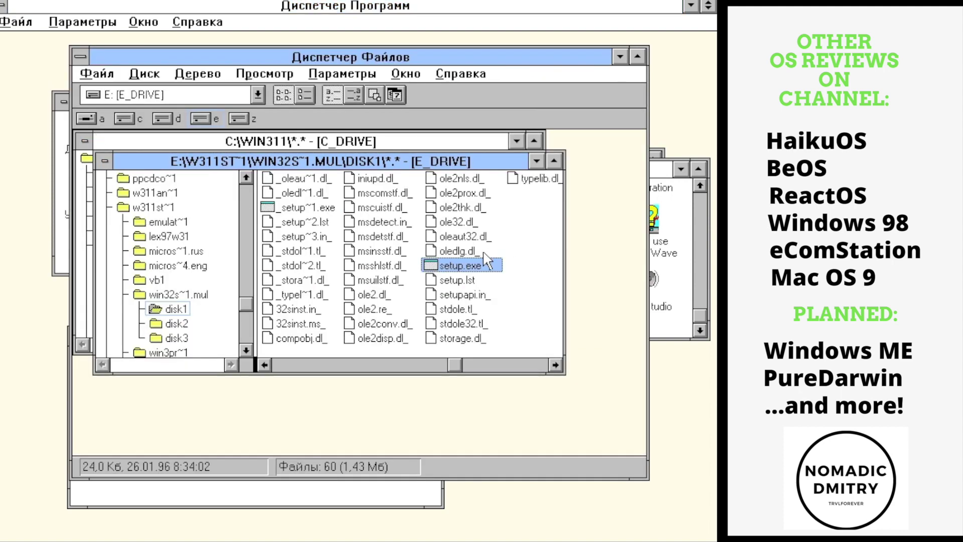
double_click(460, 269)
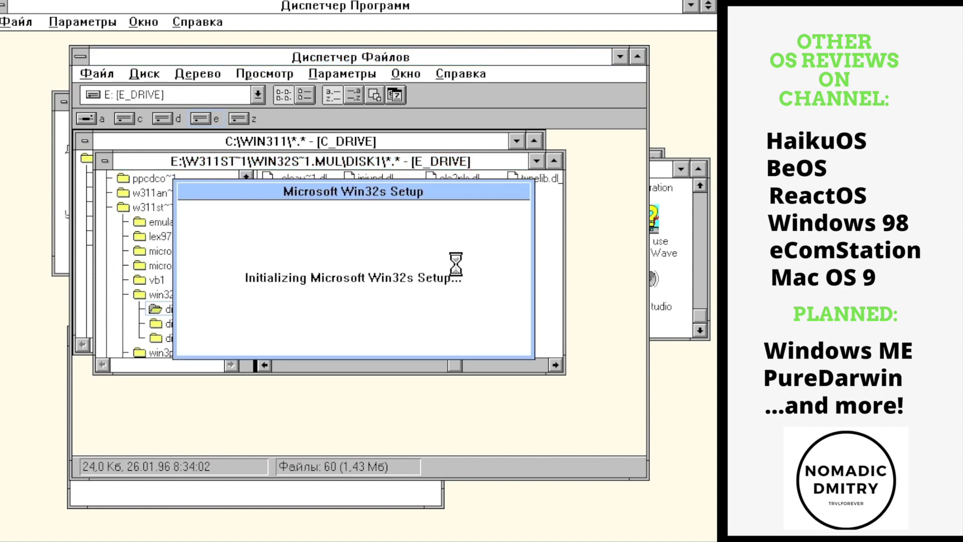
key("Return")
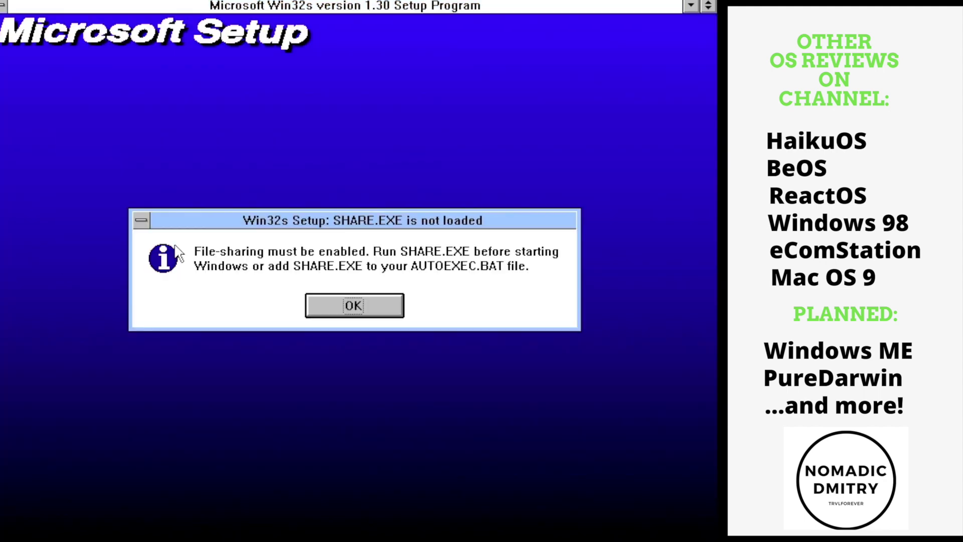
left_click(379, 305)
- Install Win32s to its default directory, then FreeCell to C:\WIN32APP\FREECELL\
left_click(205, 241)
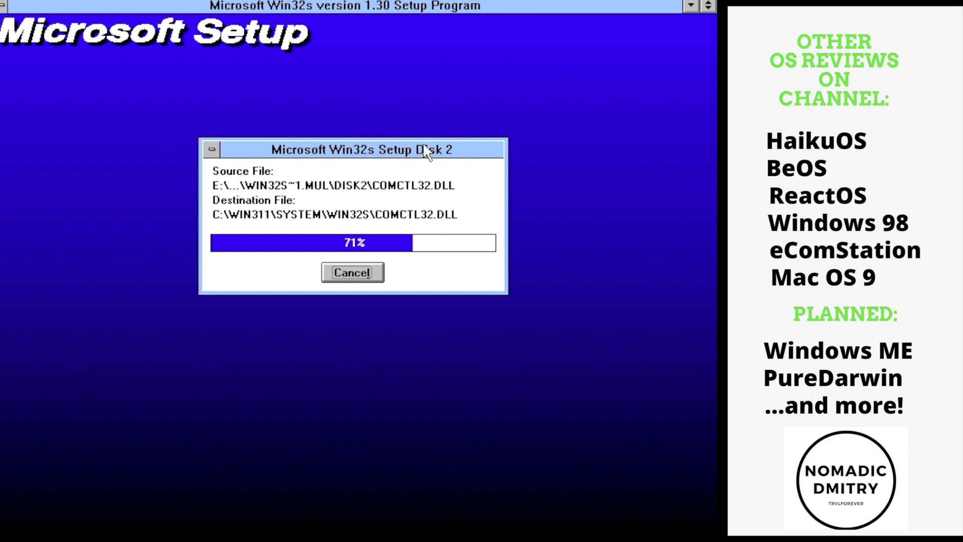
left_click(362, 308)
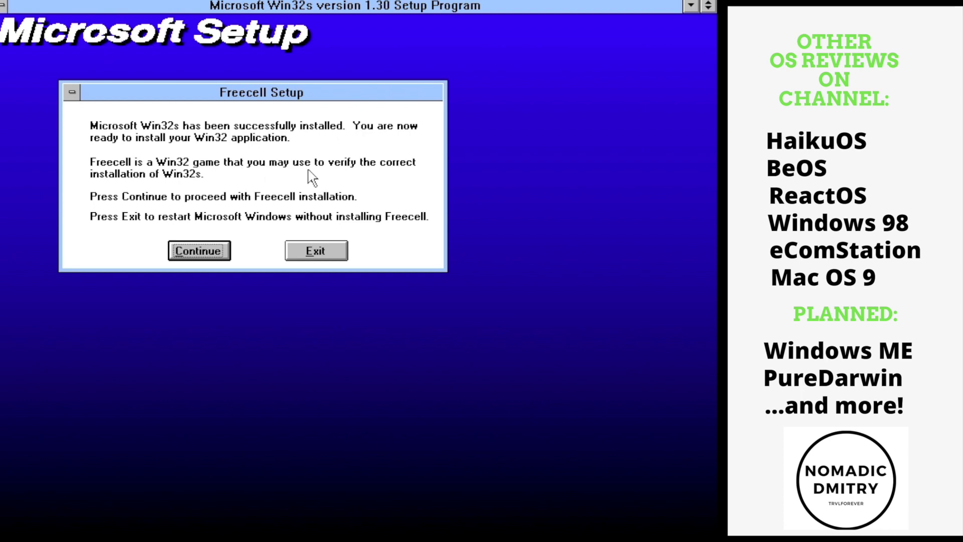
left_click(199, 251)
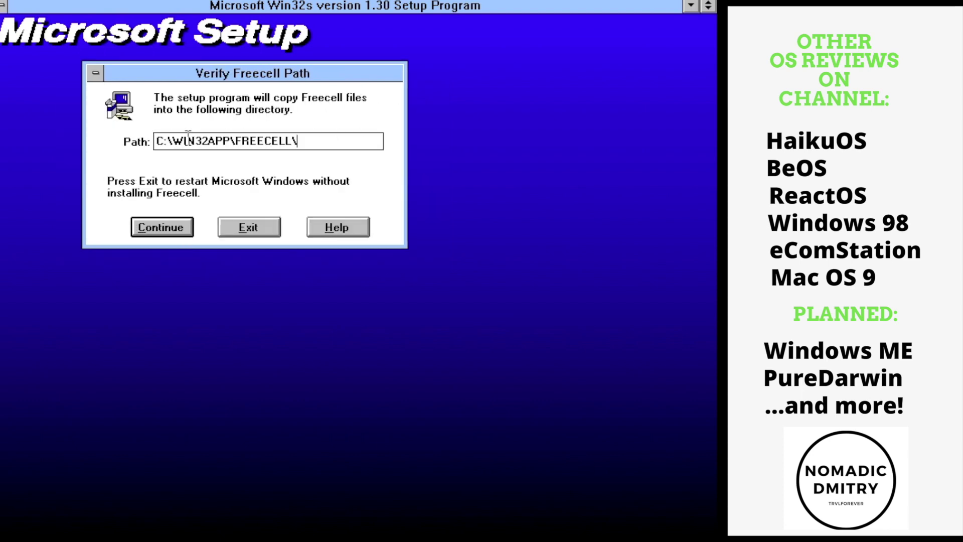
left_click(188, 228)
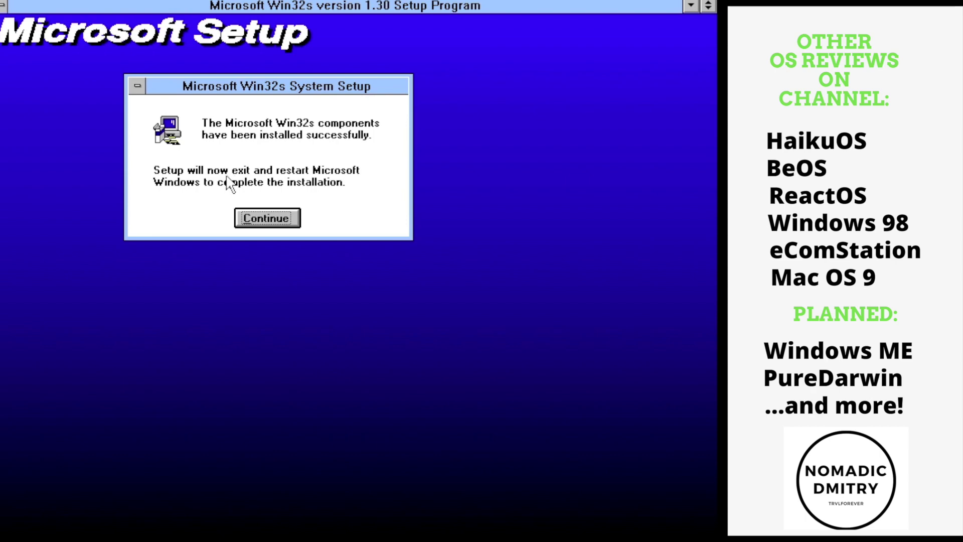
- Restart Windows, view FreeCell's About box, minimise it, and move the Win32 Applications group lower
left_click(271, 217)
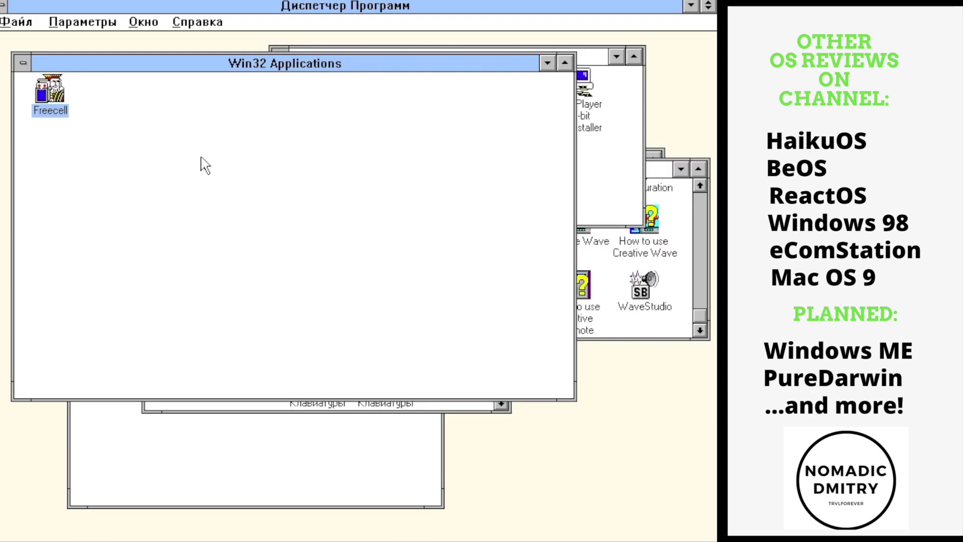
double_click(47, 89)
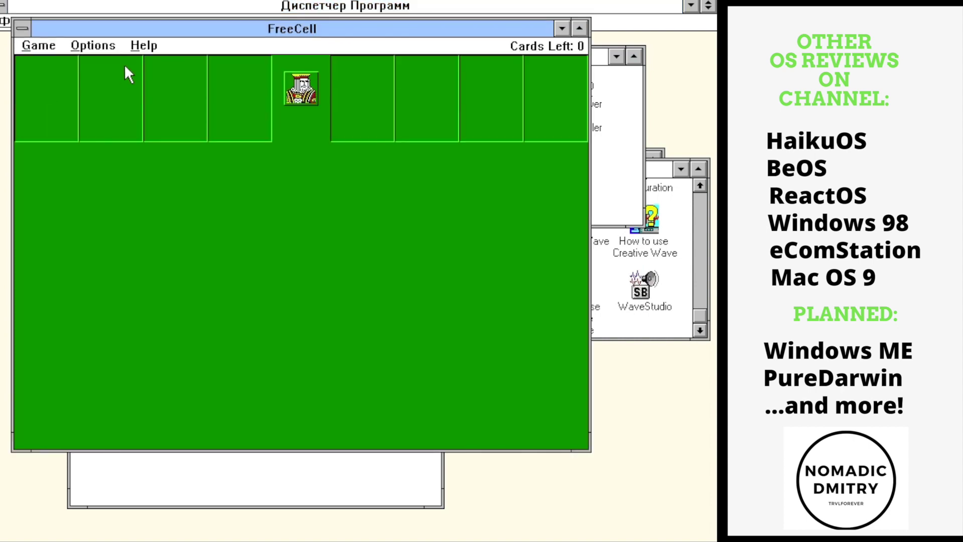
left_click(165, 94)
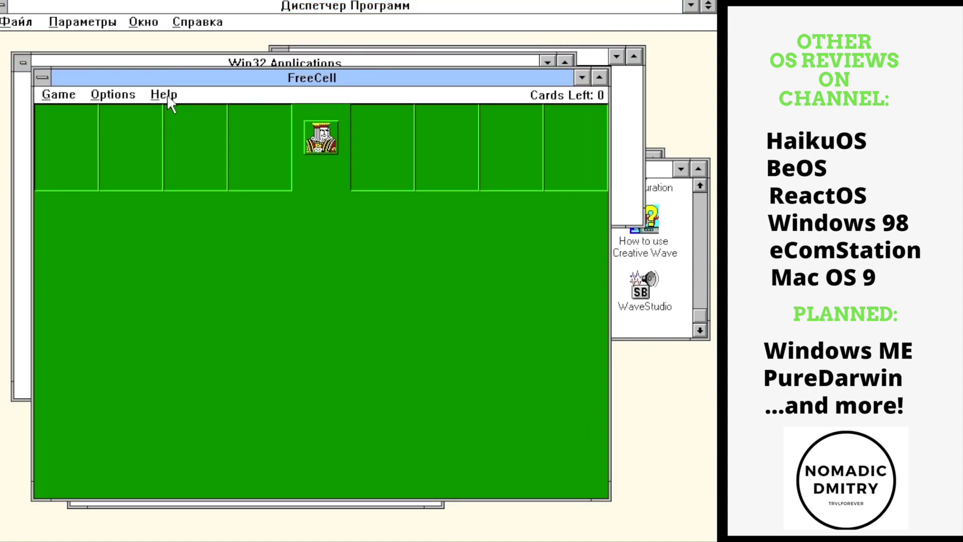
left_click(186, 173)
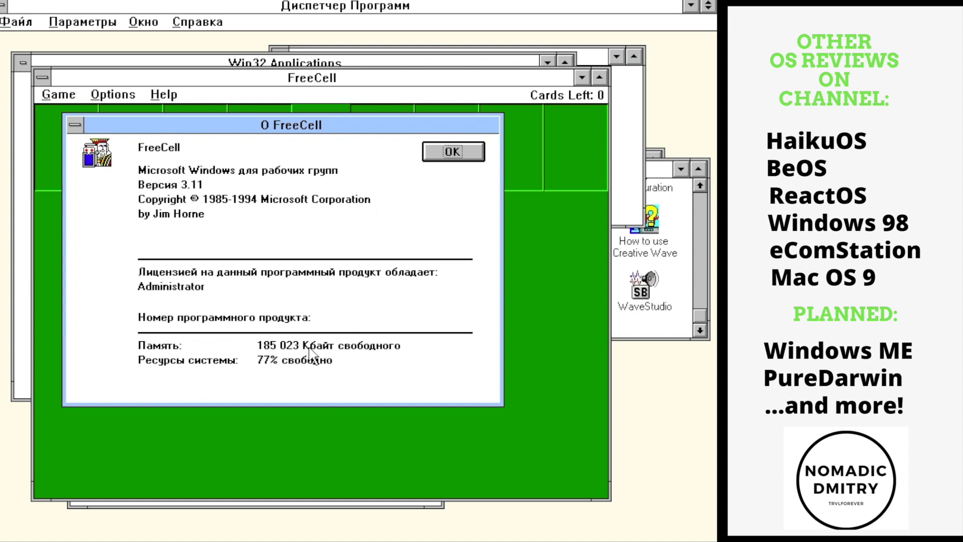
left_click(454, 151)
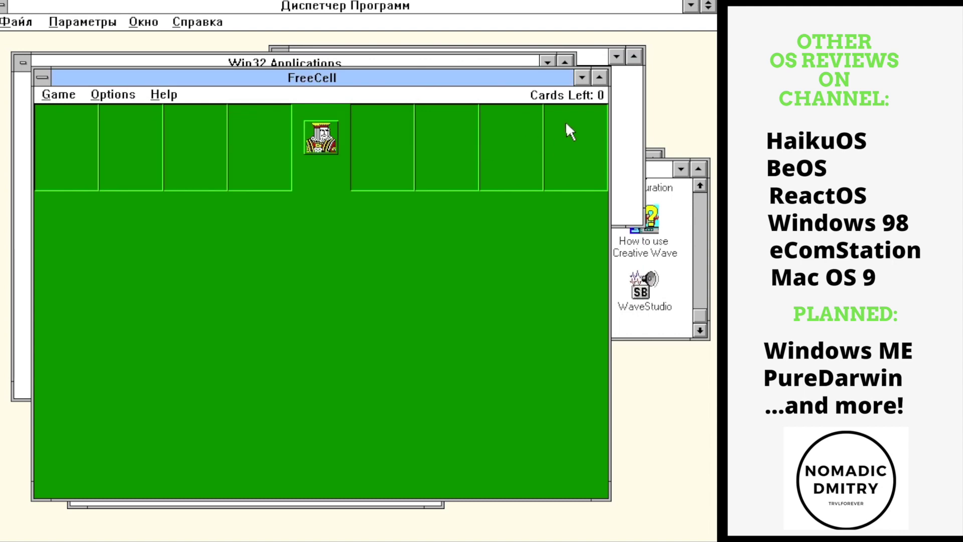
left_click(582, 78)
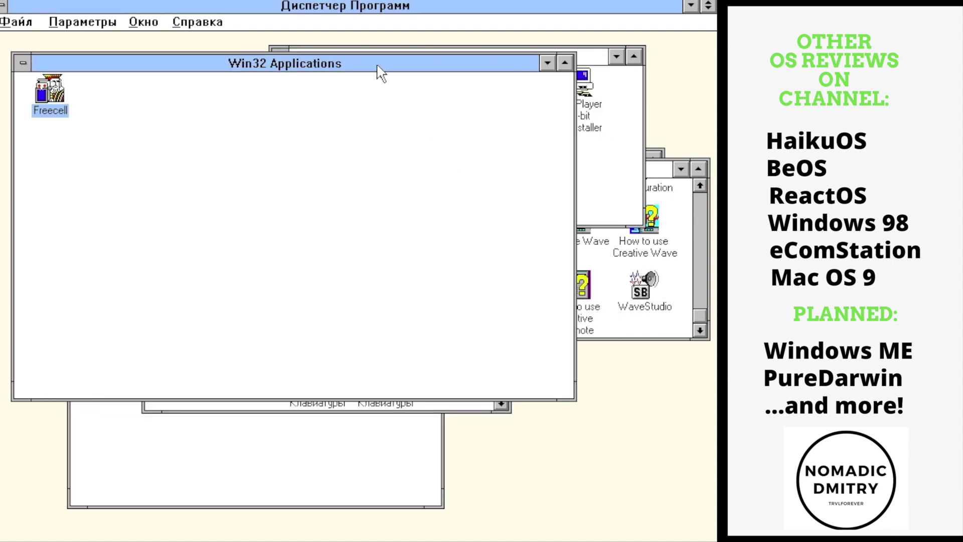
left_click_drag(381, 73, 523, 270)
left_click(375, 241)
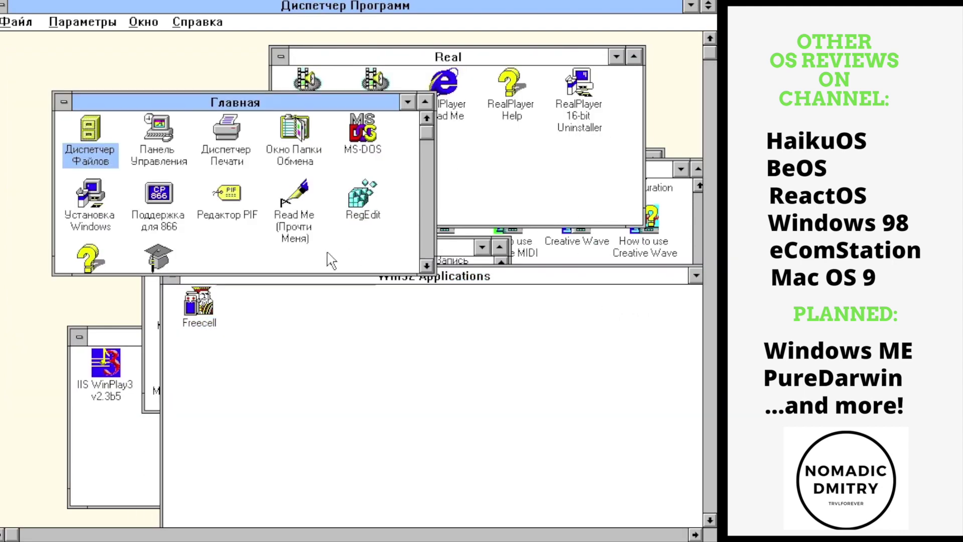
double_click(162, 145)
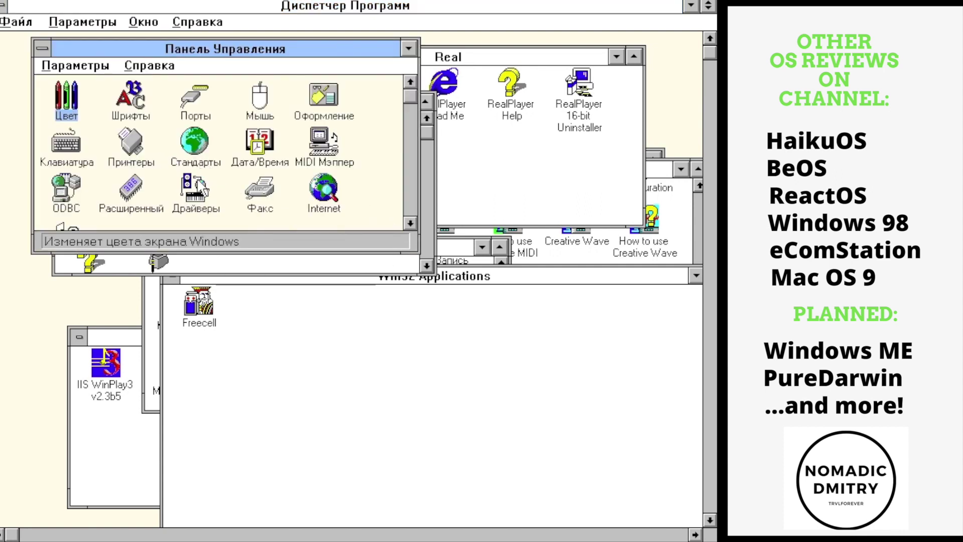
double_click(196, 190)
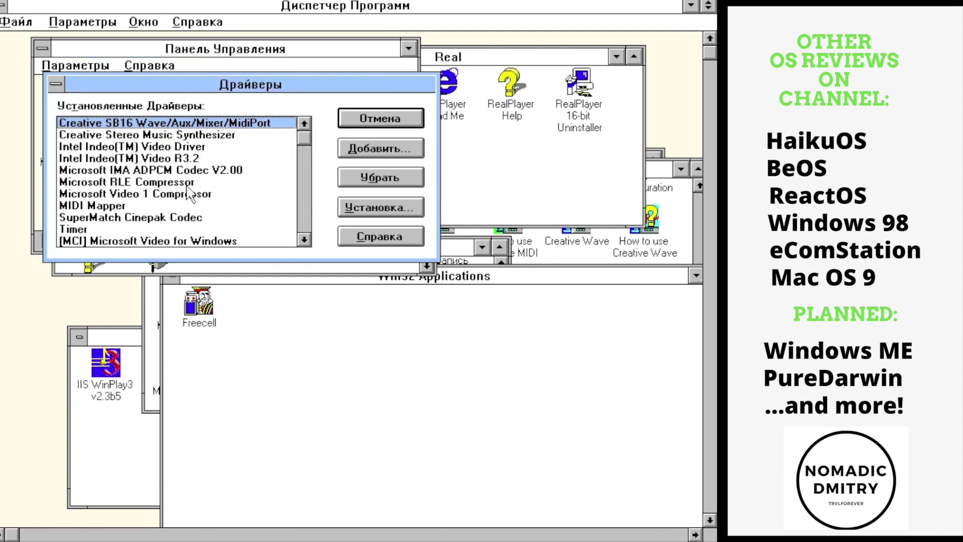
mouse_move(304, 141)
left_mouse_down()
mouse_move(302, 210)
mouse_move(304, 138)
left_mouse_up()
left_click(393, 121)
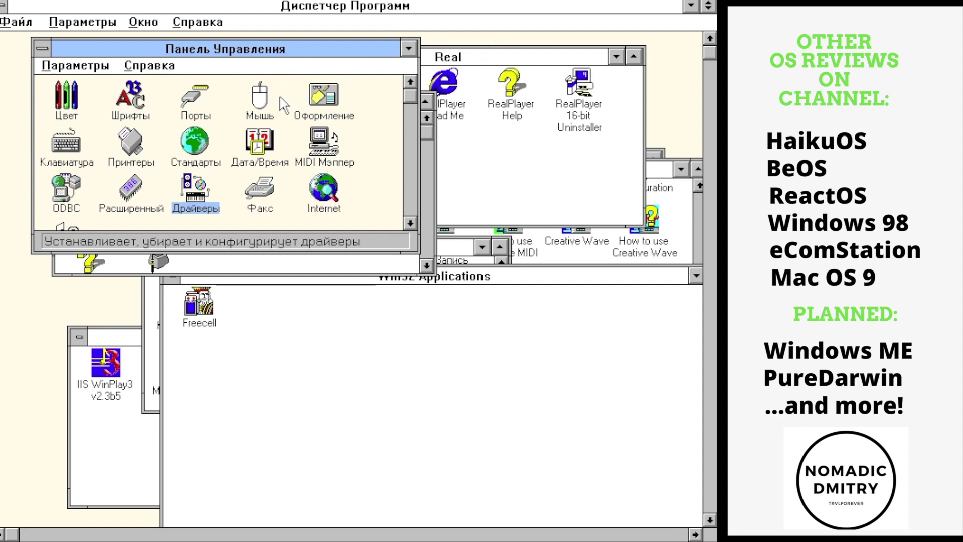
double_click(197, 100)
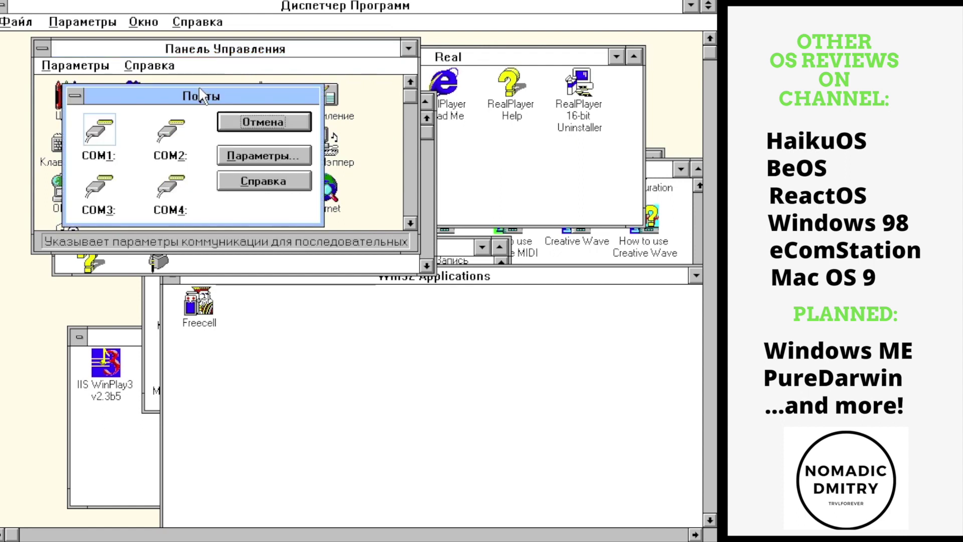
left_click(261, 122)
left_click(241, 143)
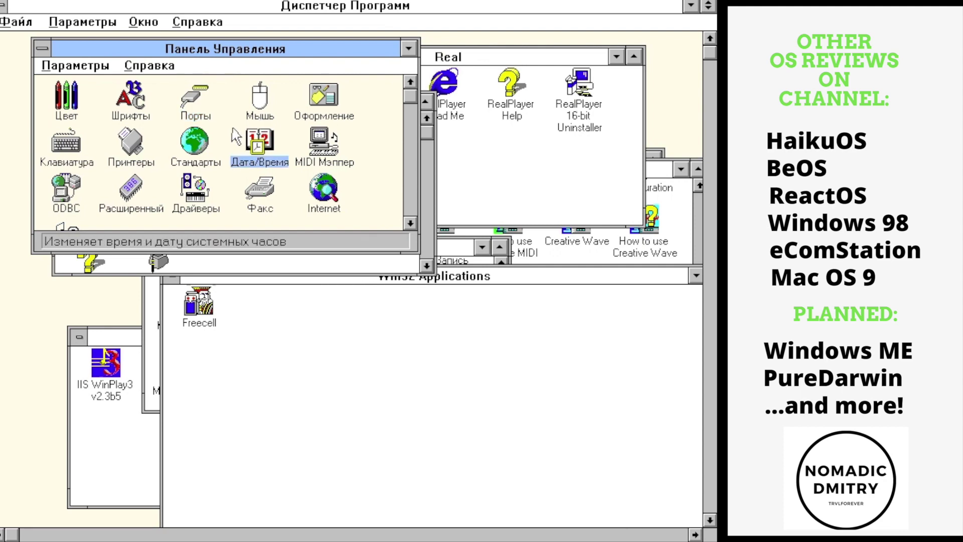
double_click(196, 145)
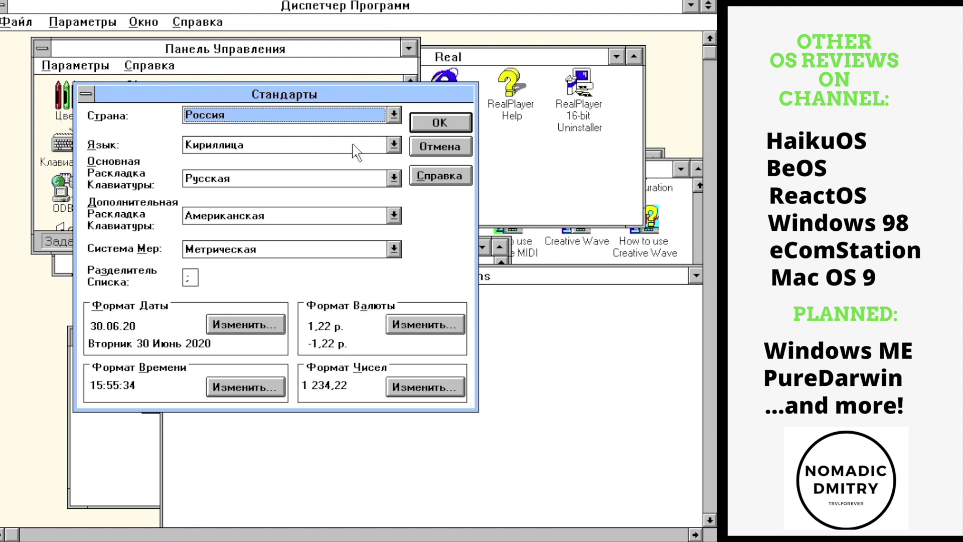
left_click(436, 125)
double_click(129, 193)
left_click(502, 157)
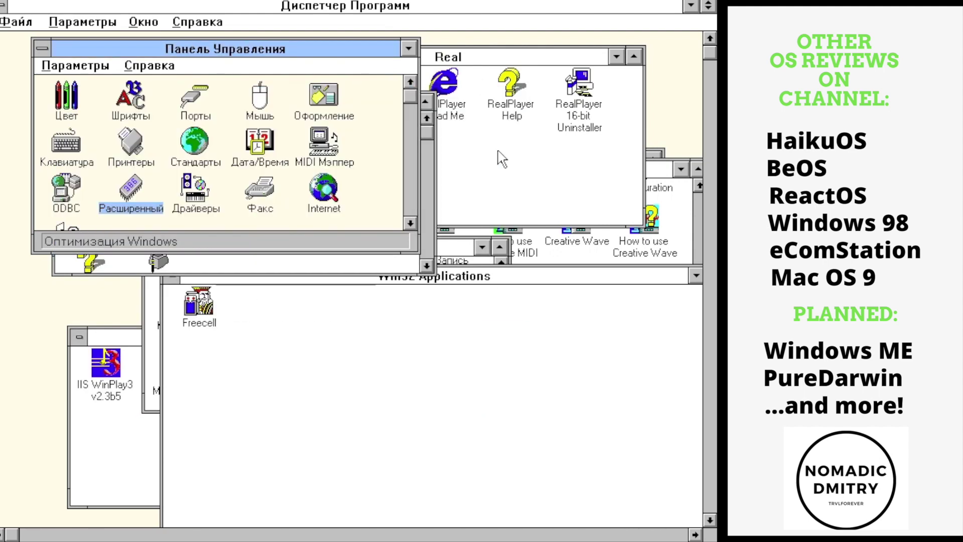
mouse_move(285, 58)
left_mouse_down()
mouse_move(411, 138)
mouse_move(419, 165)
left_mouse_up()
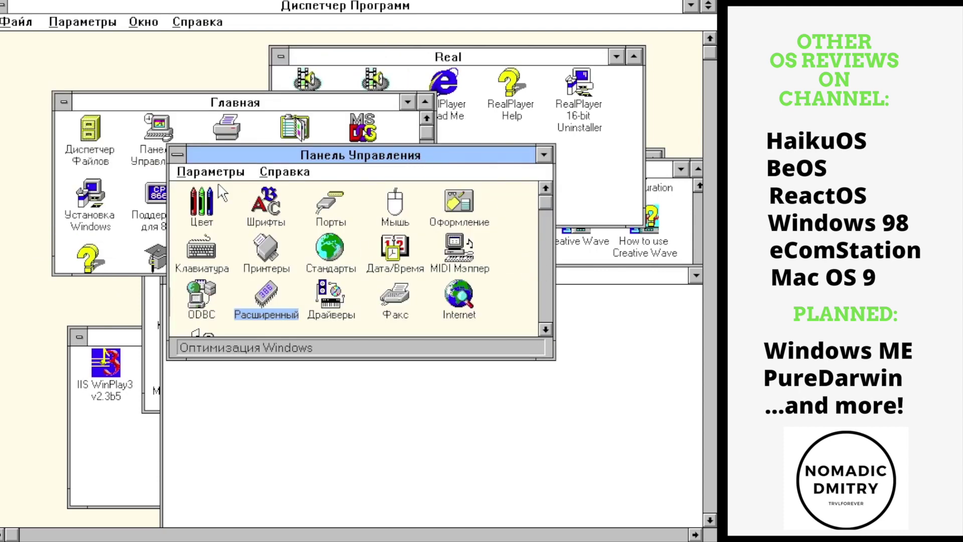
key("alt+F4")
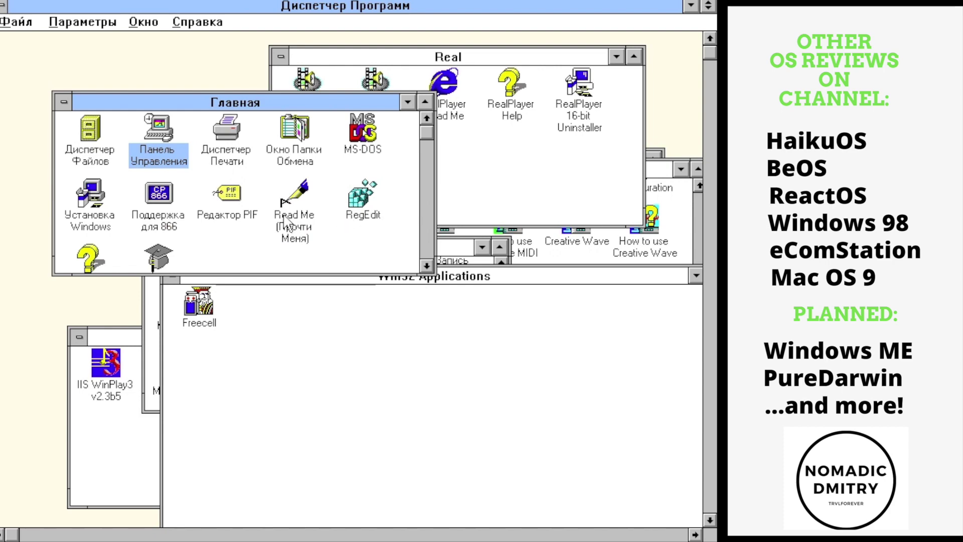
- Open README.WRI from Главная's Read Me and scroll to section 6.2 on SMARTDrive double buffering
double_click(296, 220)
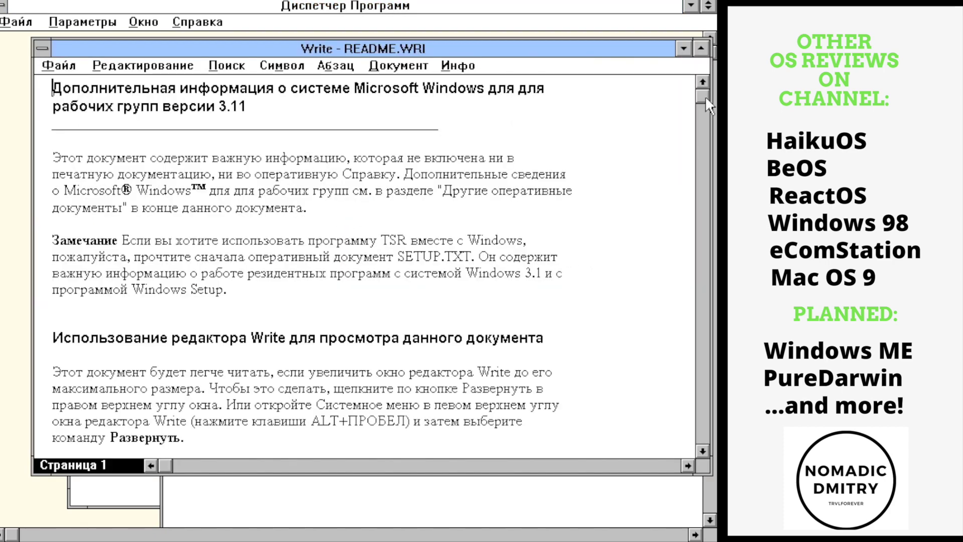
left_click_drag(703, 95, 703, 169)
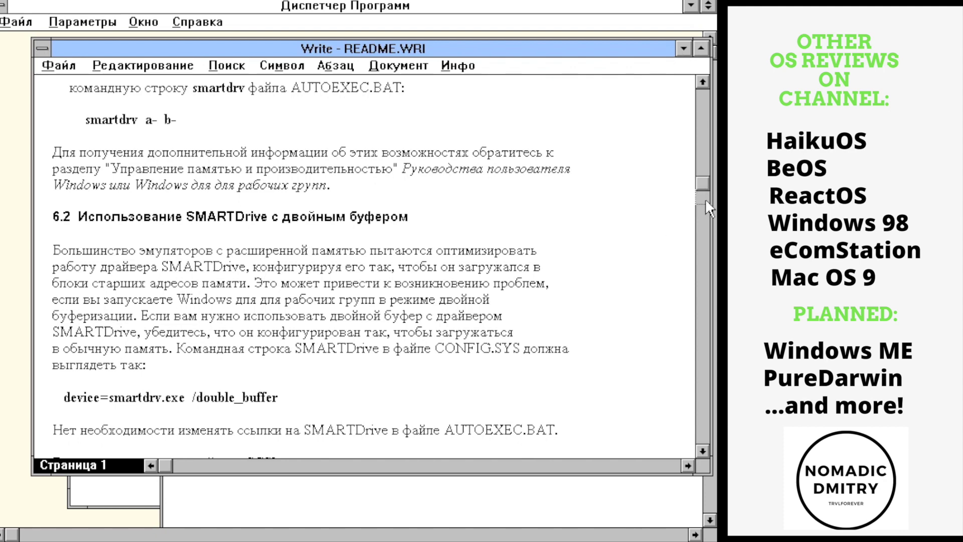
- Open the WinPlay3 group and try launching RealPlayer, dismissing its crash message
double_click(98, 439)
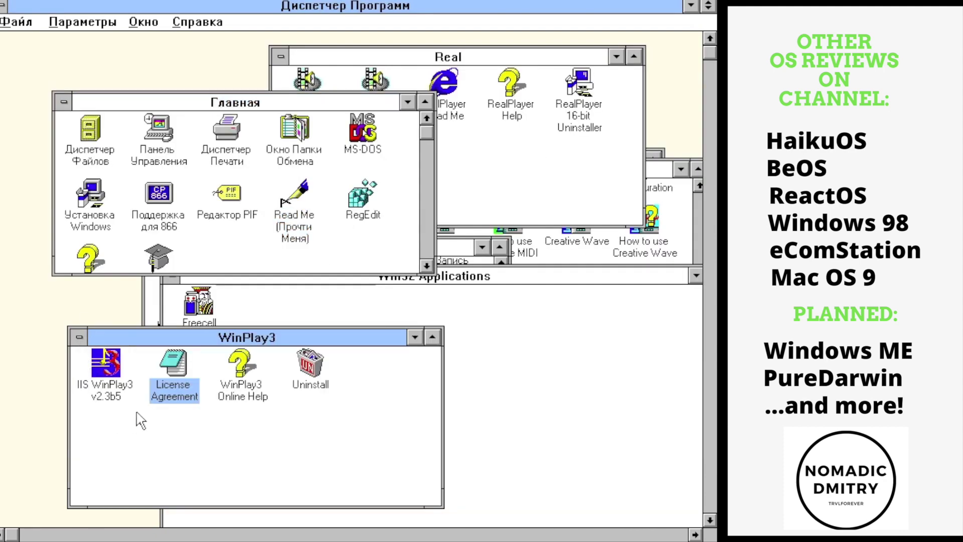
left_click(523, 151)
double_click(374, 82)
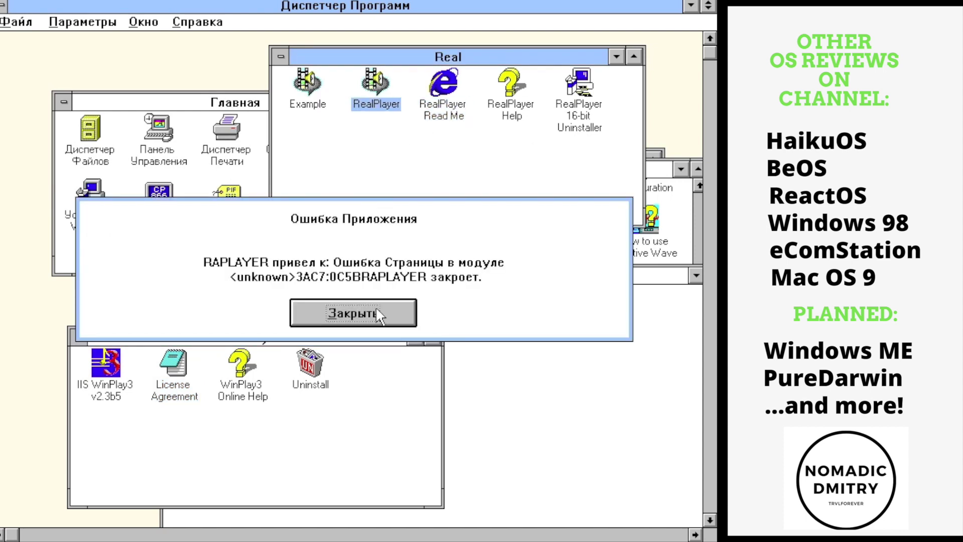
left_click(377, 309)
- Move the Главная group down-left and try running Example from the Real group, dismissing its error
left_click(242, 108)
left_click_drag(242, 108, 232, 174)
left_click(553, 156)
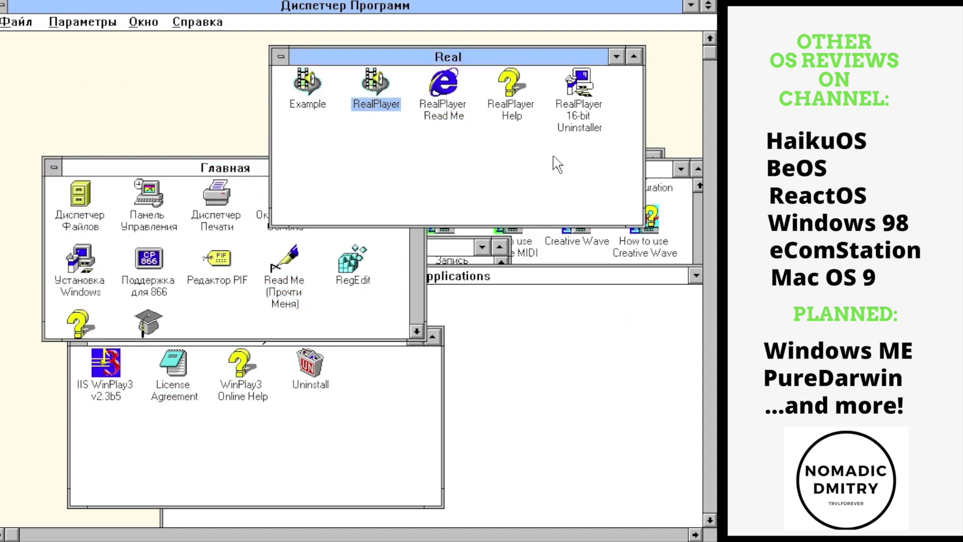
double_click(301, 83)
left_click(344, 314)
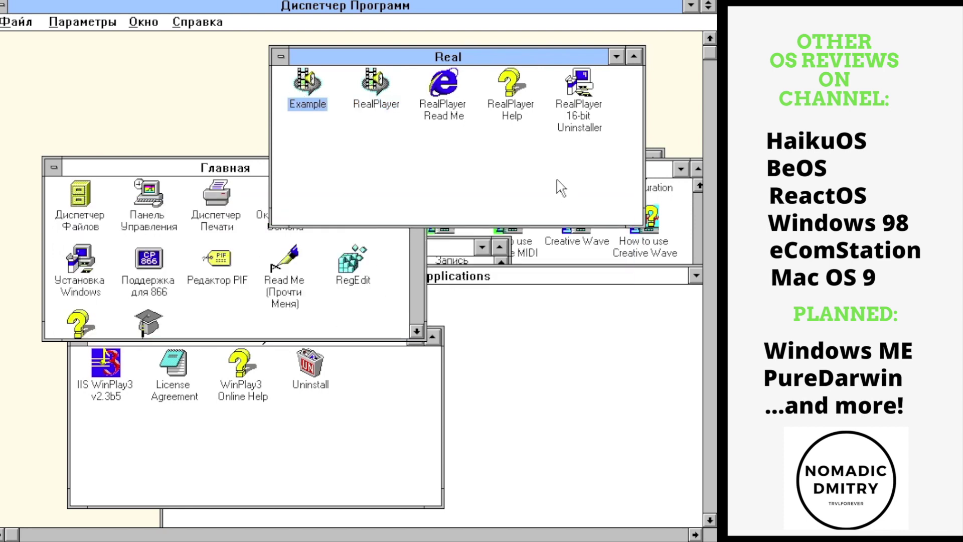
- Run Creative CD from Audio Software, dismiss the missing CD-ROM driver message, then close it
left_click_drag(520, 58, 304, 106)
left_click(362, 258)
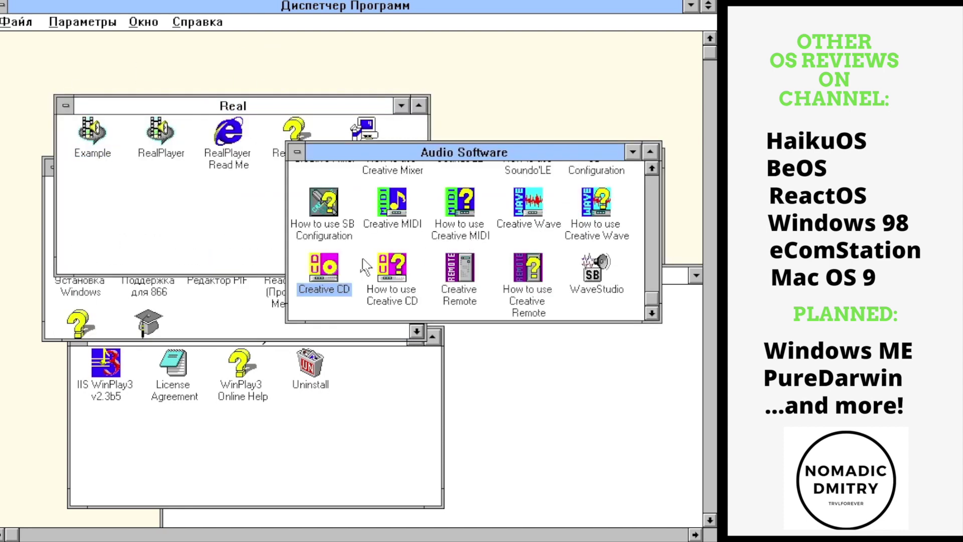
double_click(322, 265)
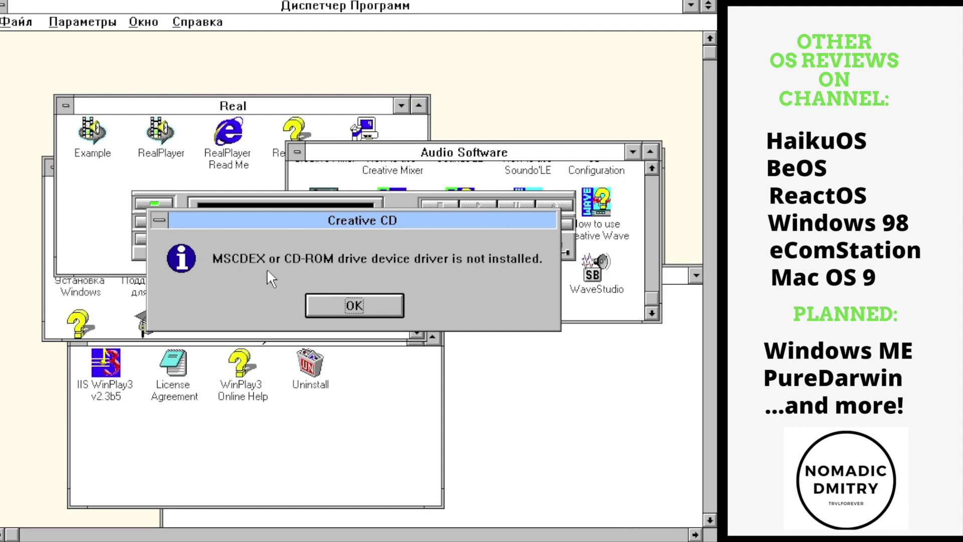
left_click(355, 303)
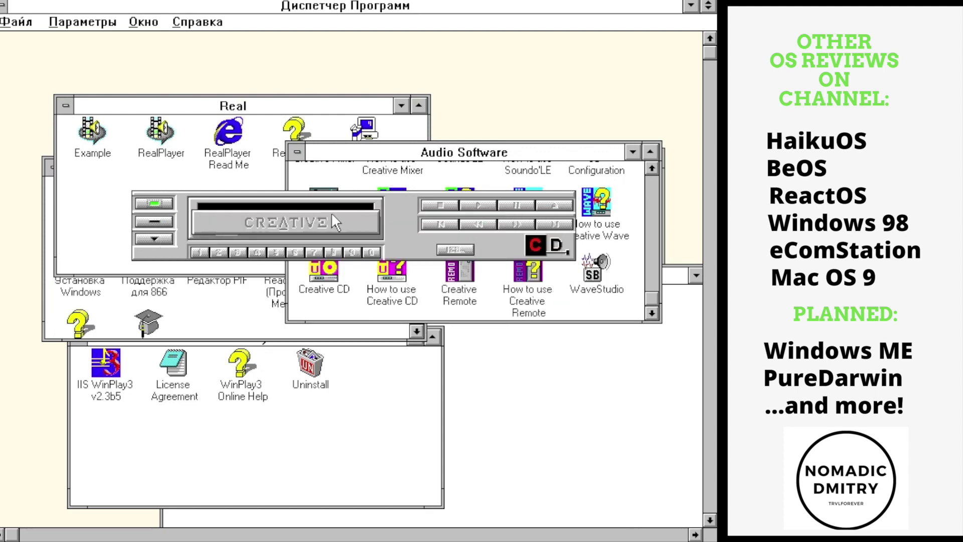
left_click_drag(393, 194, 387, 59)
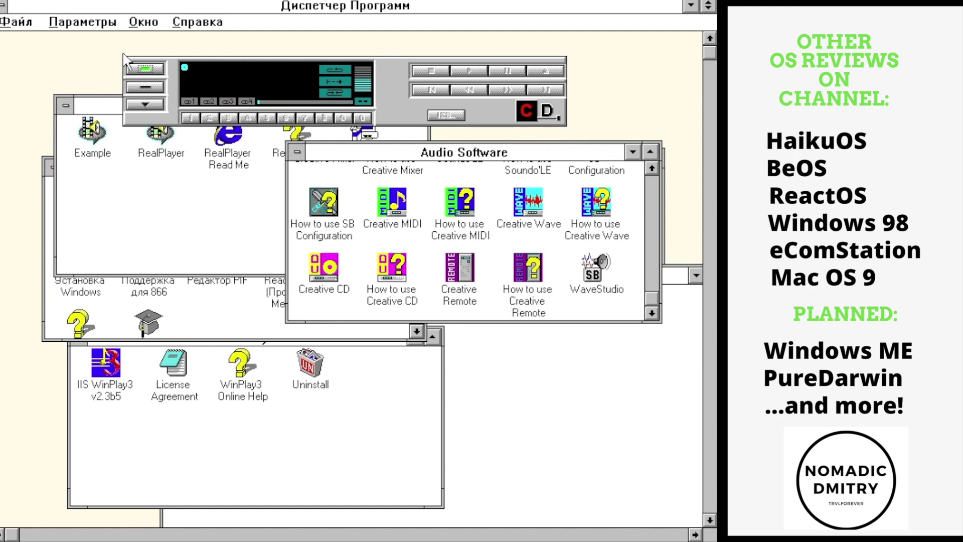
left_click(153, 66)
- Close Audio Software and launch Total Commander 16, dismissing the unregistered-copy reminder
key("ctrl+F4")
left_click(531, 163)
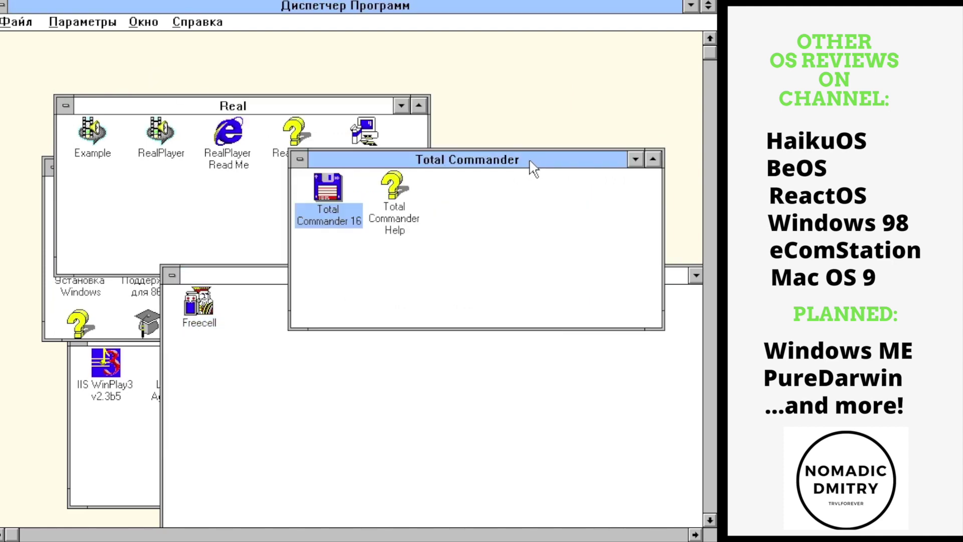
double_click(328, 186)
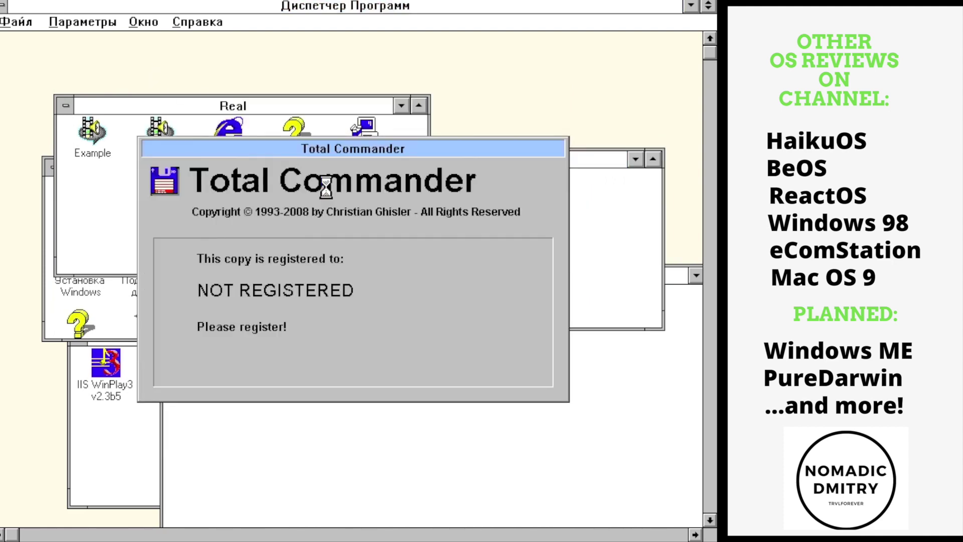
left_click(252, 372)
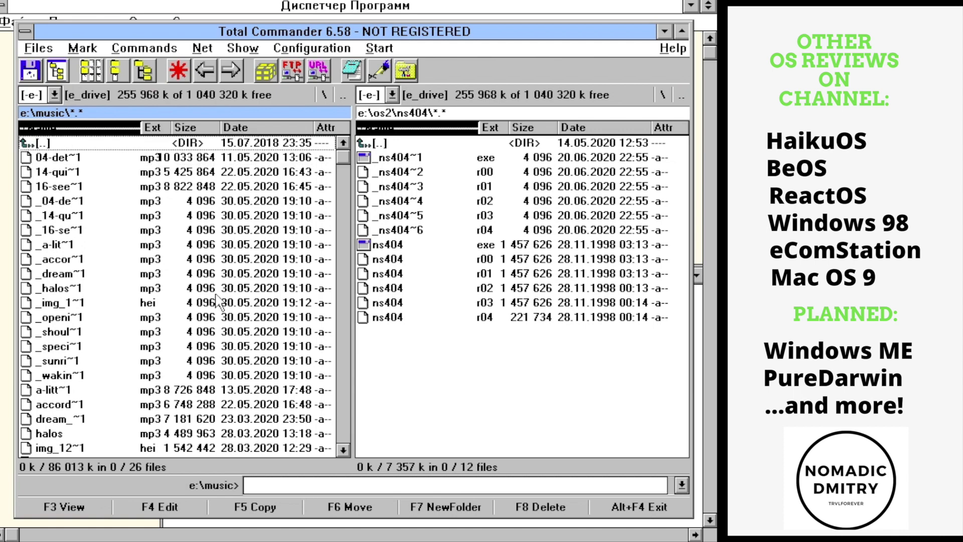
- Browse into e:\music with the keyboard and step through its files
key("Return")
key("Up")
key("Up")
key("Up")
key("Up")
key("Up")
key("Up")
key("Up")
key("Up")
key("Down")
key("Down")
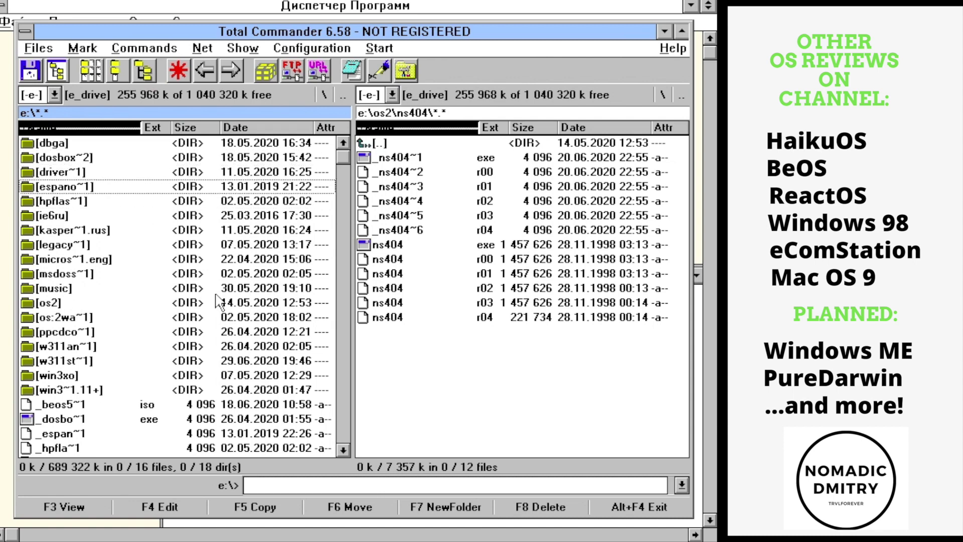
key("Down")
key("Down")
key("Down")
key("Down")
key("Down")
key("Return")
key("Down")
key("Down")
key("Down")
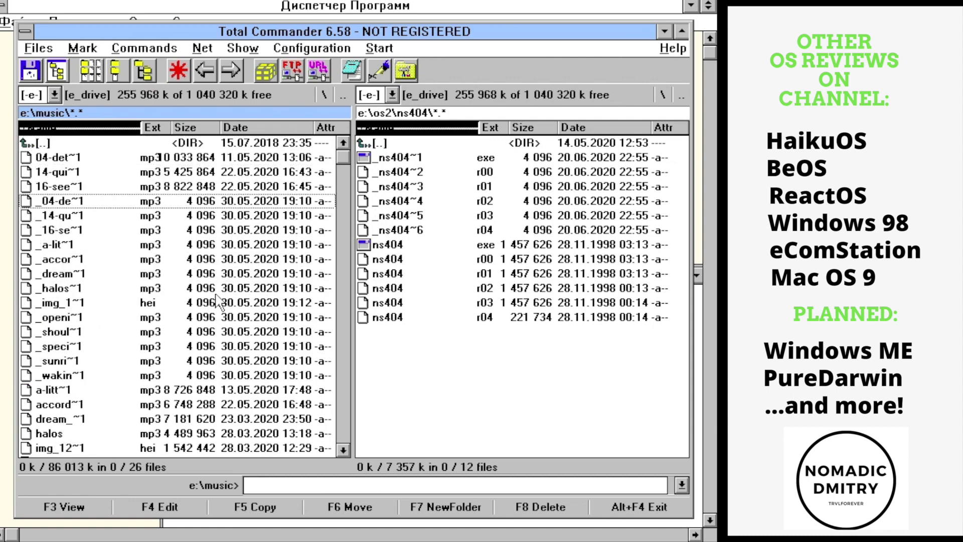
key("Up")
key("Up")
key("Up")
key("Up")
key("Down")
key("Down")
key("Down")
key("Down")
key("Down")
key("Down")
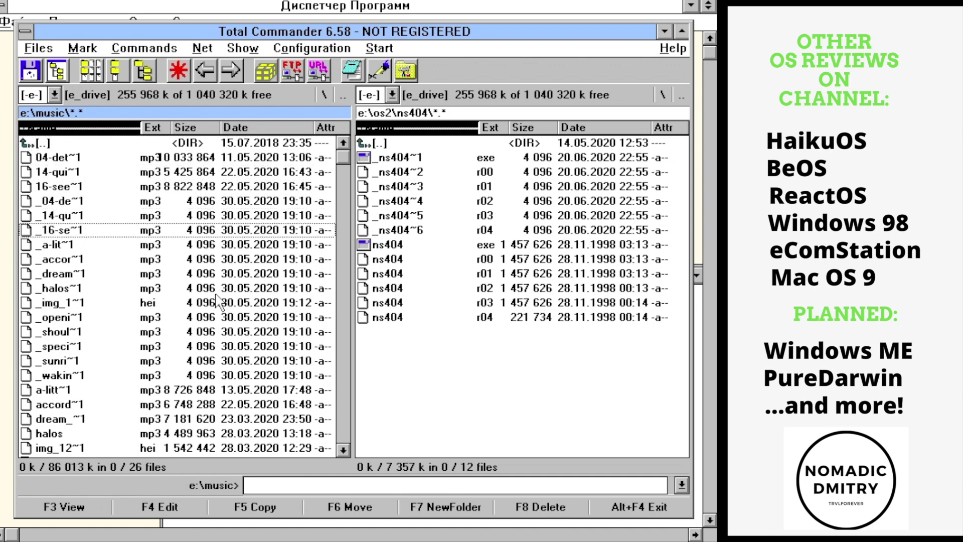
- Return to the E: root, then switch the left panel to the DOSBox Z: drive
key("Down")
key("Down")
key("Down")
key("Up")
key("BackSpace")
key("Down")
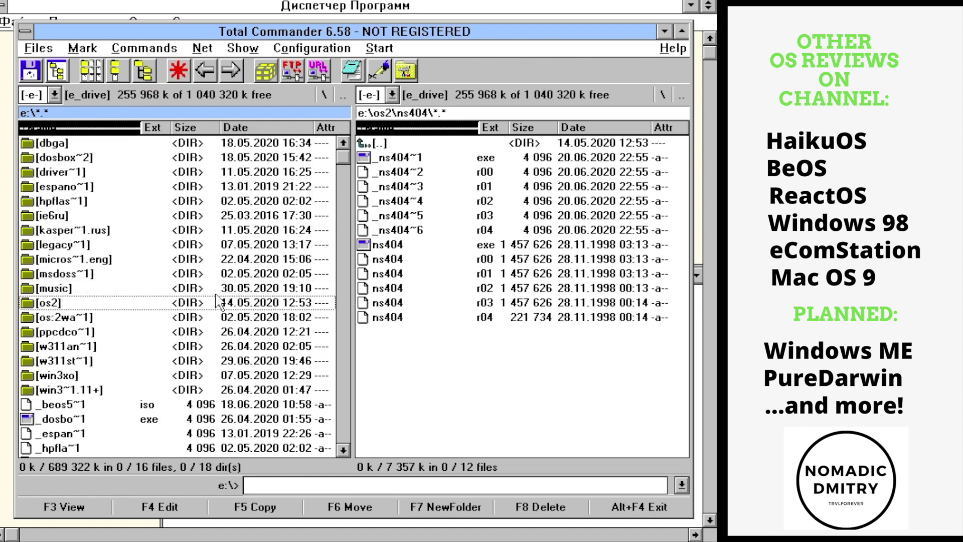
key("Down")
key("Down")
key("Down")
key("Up")
key("Up")
key("Up")
key("Up")
key("Up")
key("Up")
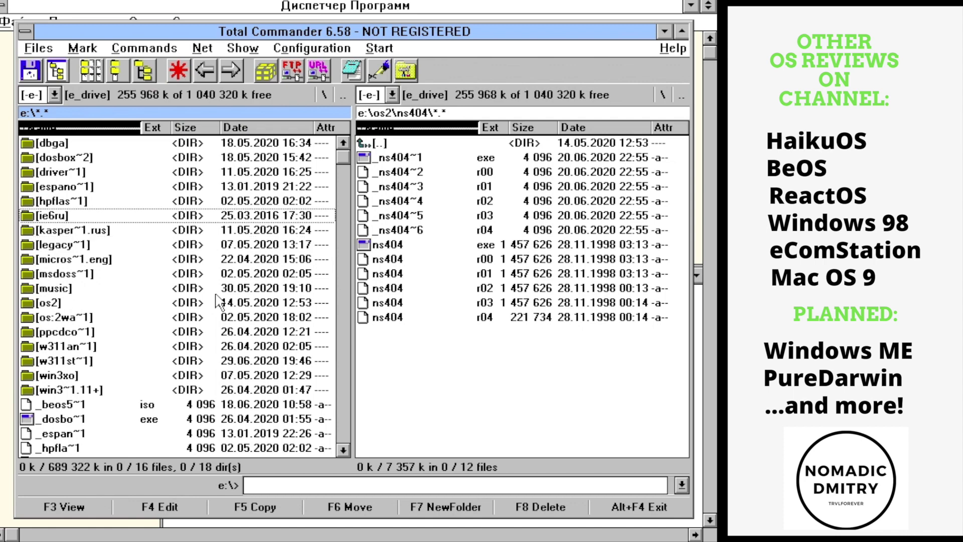
key("Down")
key("Down")
key("Down")
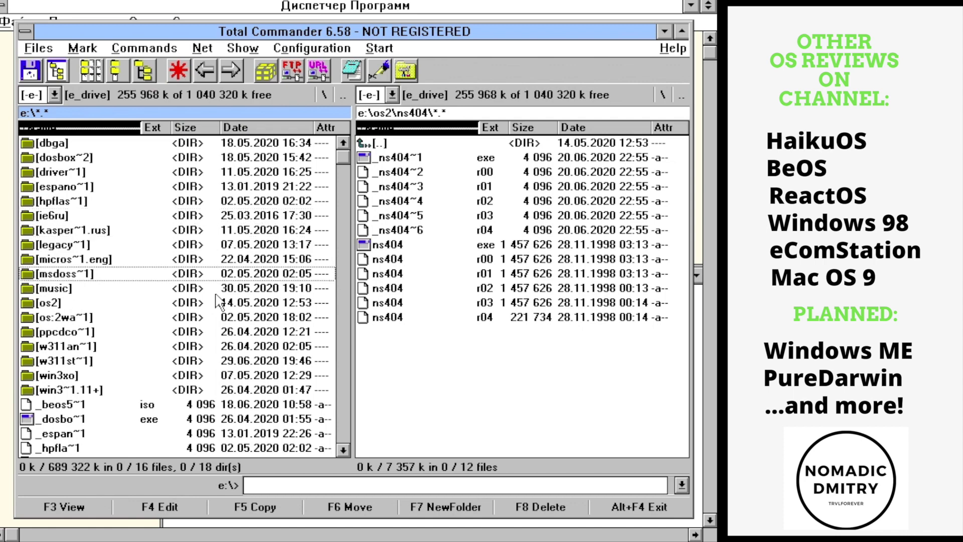
key("alt+F1")
key("z")
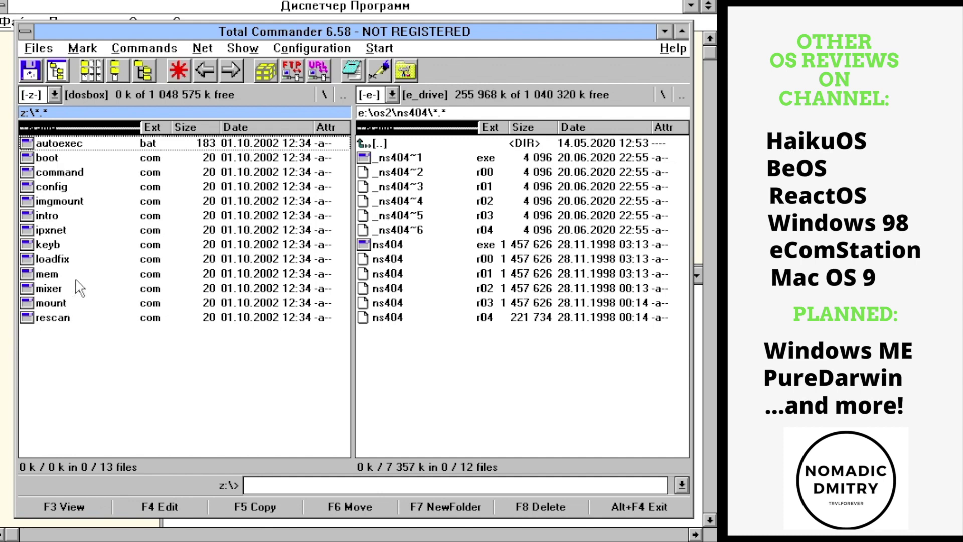
- View autoexec.bat's DOSBox mount lines in Lister with F3, select some text, then close it
key("F3")
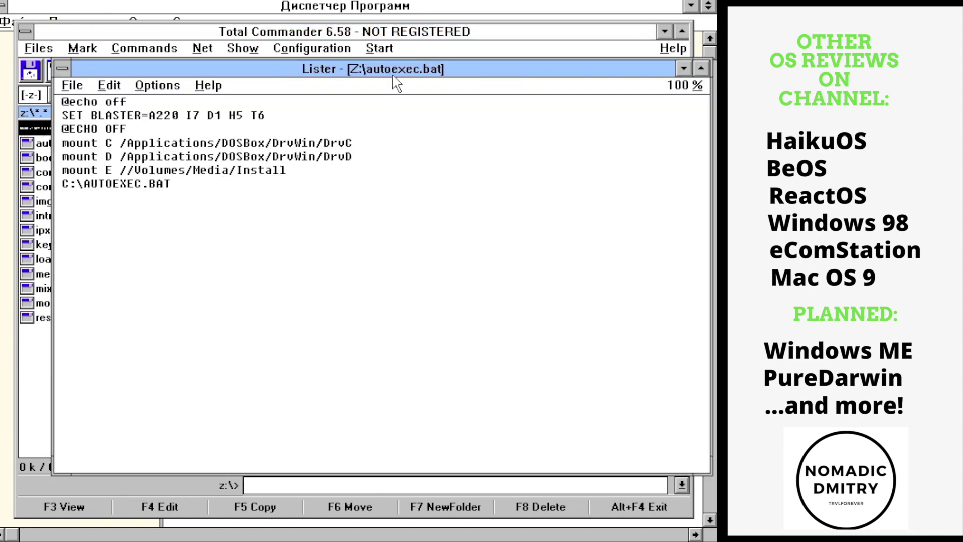
left_click_drag(391, 70, 362, 82)
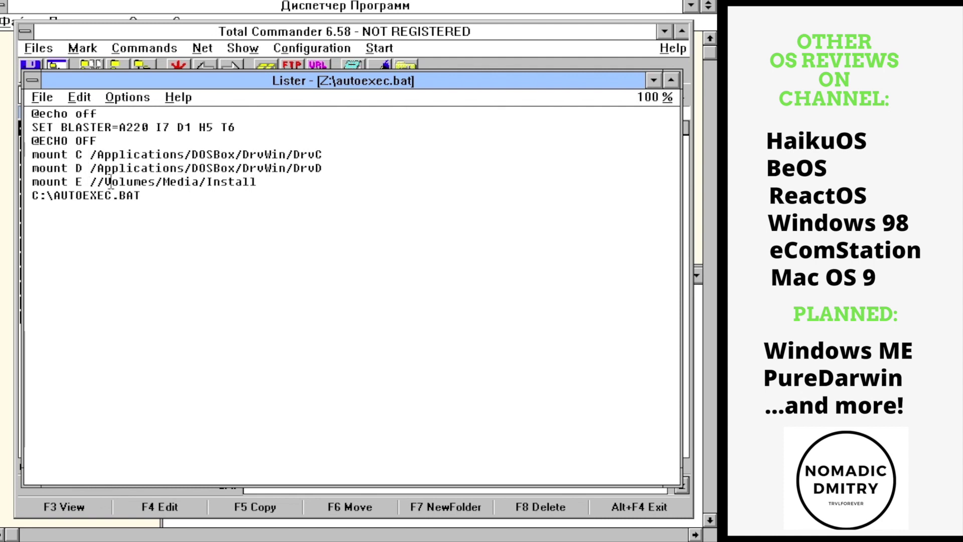
left_click_drag(105, 182, 276, 188)
left_click(270, 184)
key("Escape")
- Launch winplay3.exe from the c:\winplay3 folder and move the player toward screen centre
double_click(85, 229)
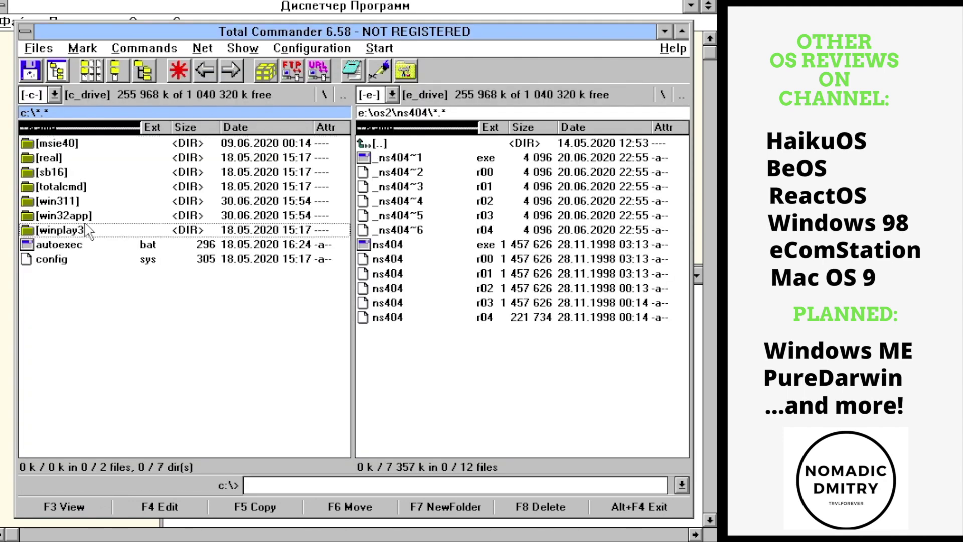
double_click(72, 230)
left_click_drag(338, 83, 537, 176)
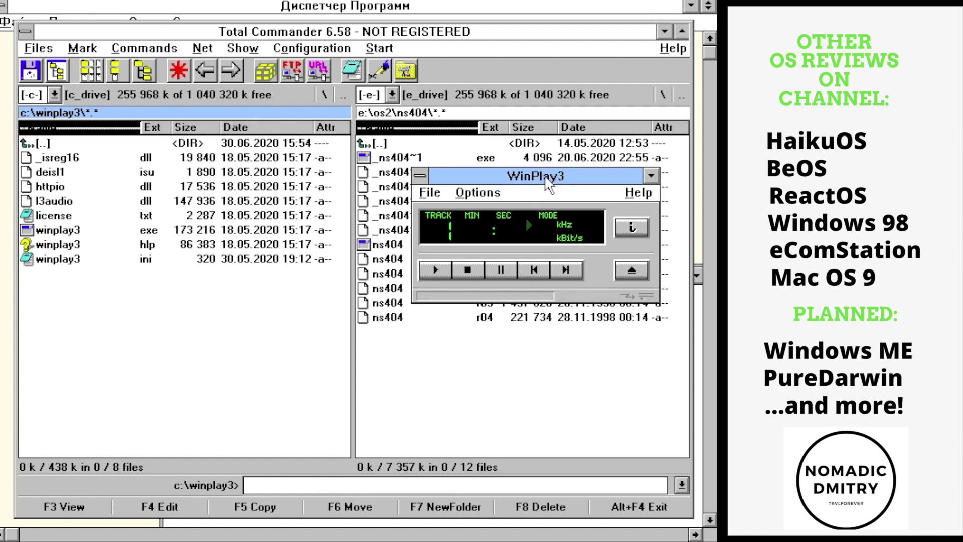
- Try loading an MP3 from c:\music via File > Play File, then move the player left
left_click(474, 191)
left_click(423, 190)
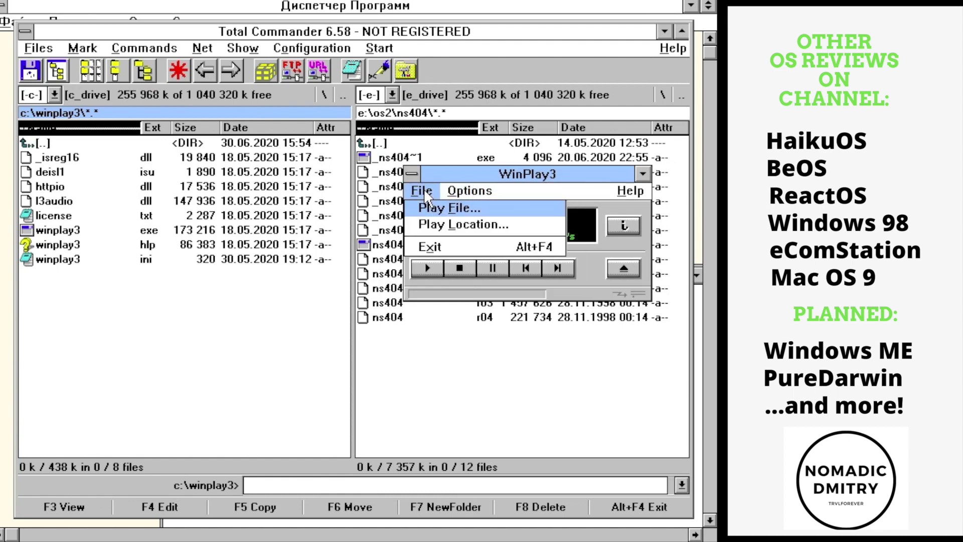
left_click(435, 209)
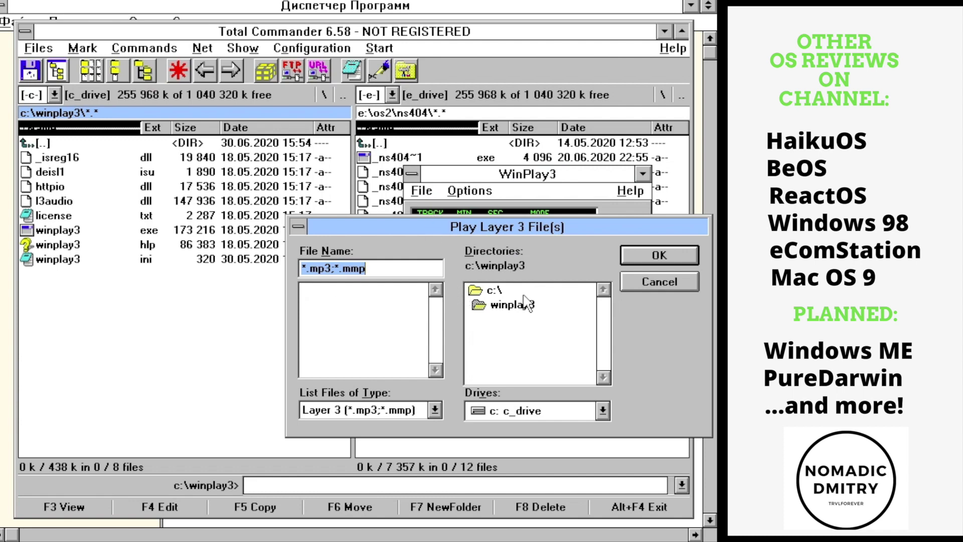
left_click(341, 313)
left_click(652, 257)
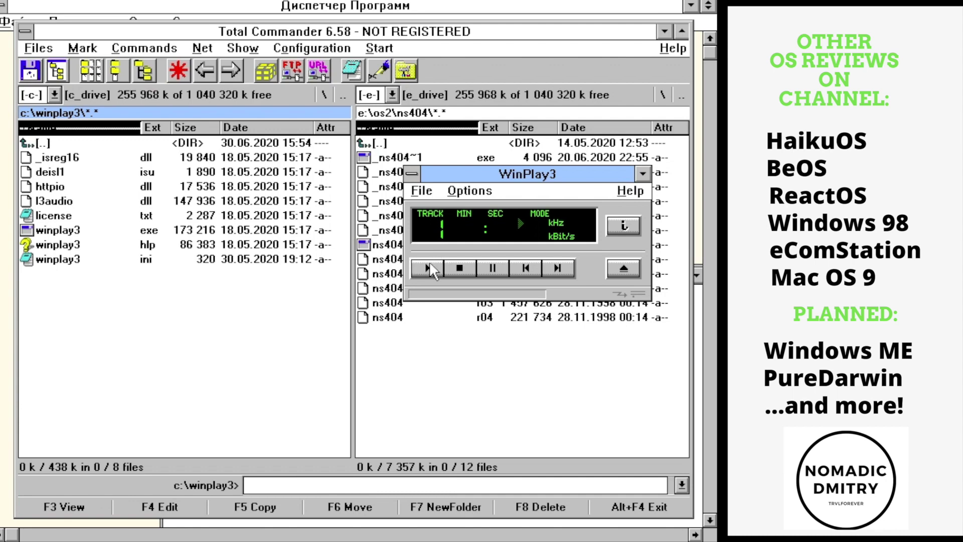
left_click(422, 191)
left_click_drag(437, 175, 353, 176)
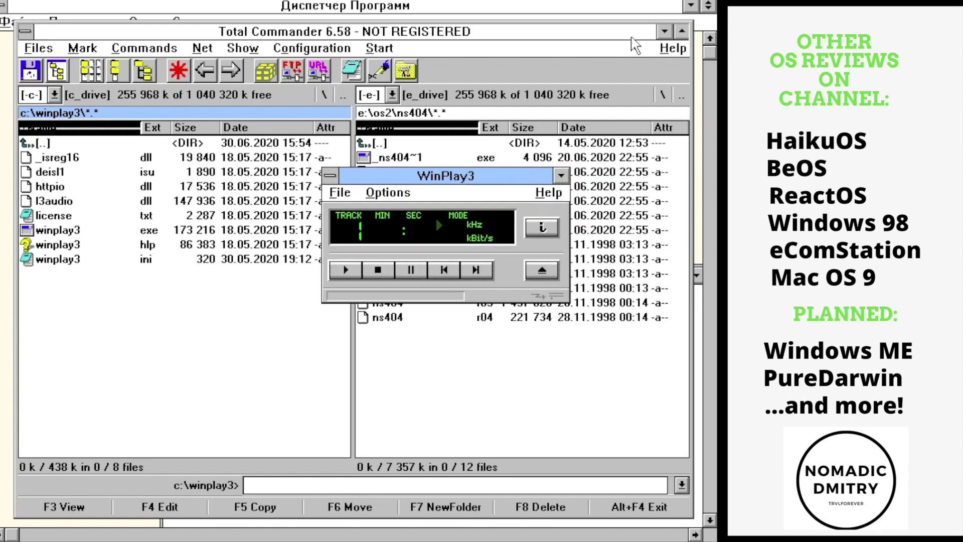
- Put WinPlay3 away and try running vc.com from d:\vc4, dismissing the execution error
left_click(561, 176)
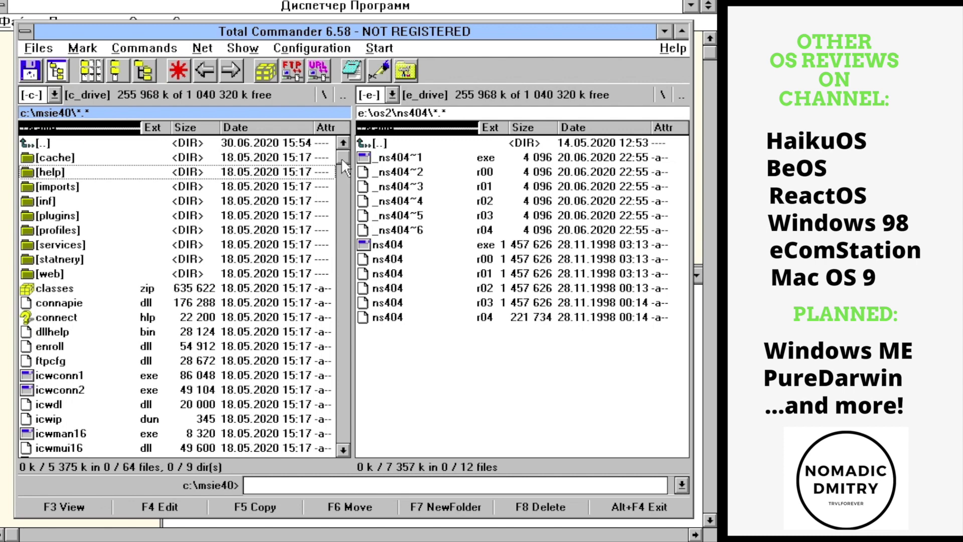
left_click_drag(341, 160, 345, 351)
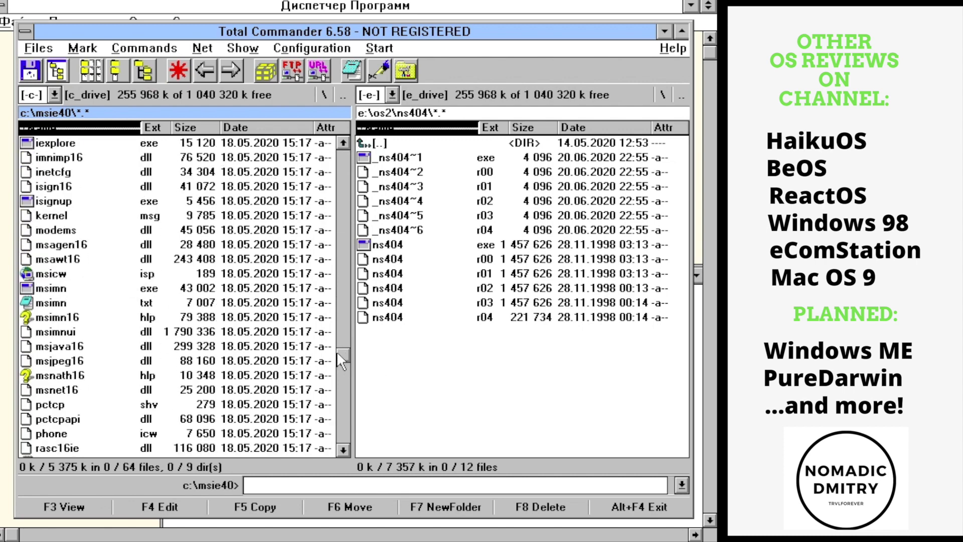
left_click_drag(339, 353, 340, 434)
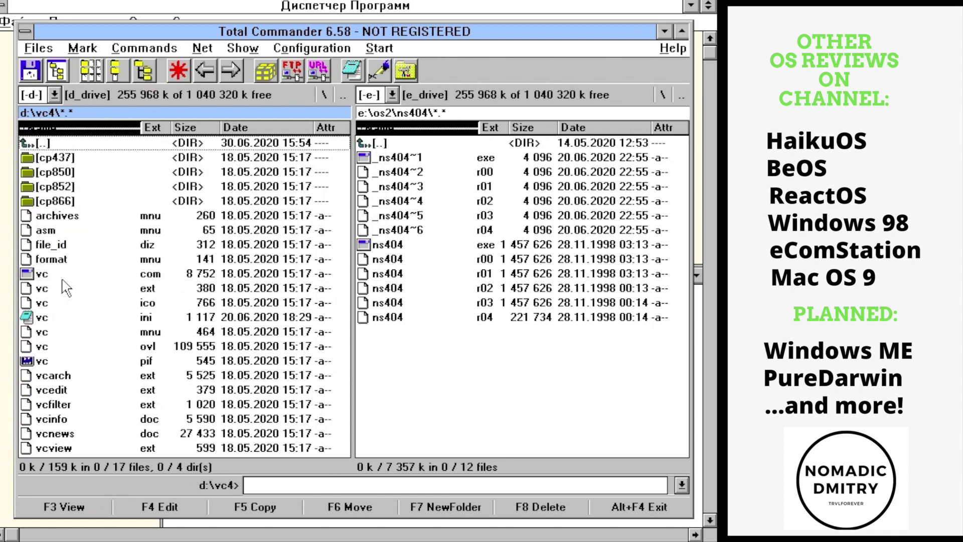
double_click(61, 275)
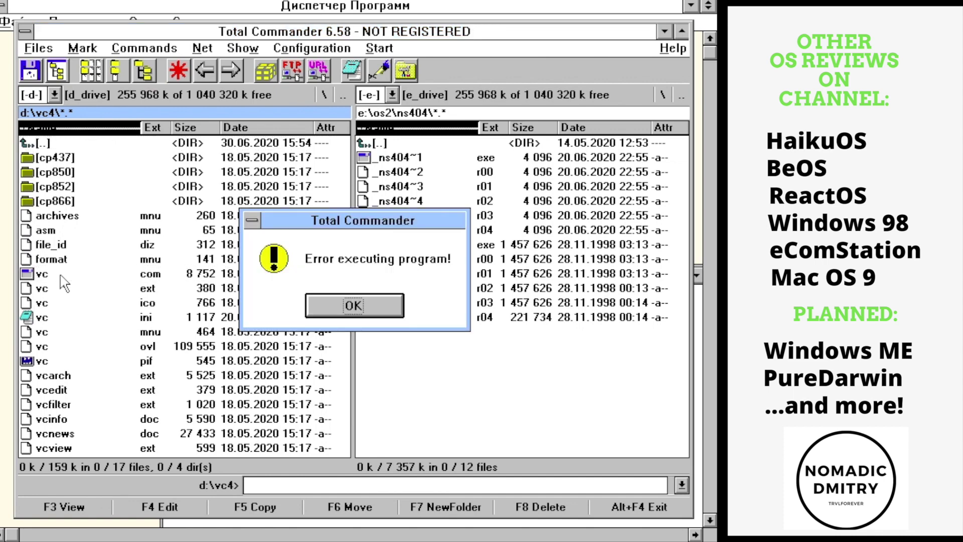
left_click(384, 305)
- Try running vc.pif, clear its error, go up to D:\ and move Total Commander down
left_click_drag(151, 332, 146, 366)
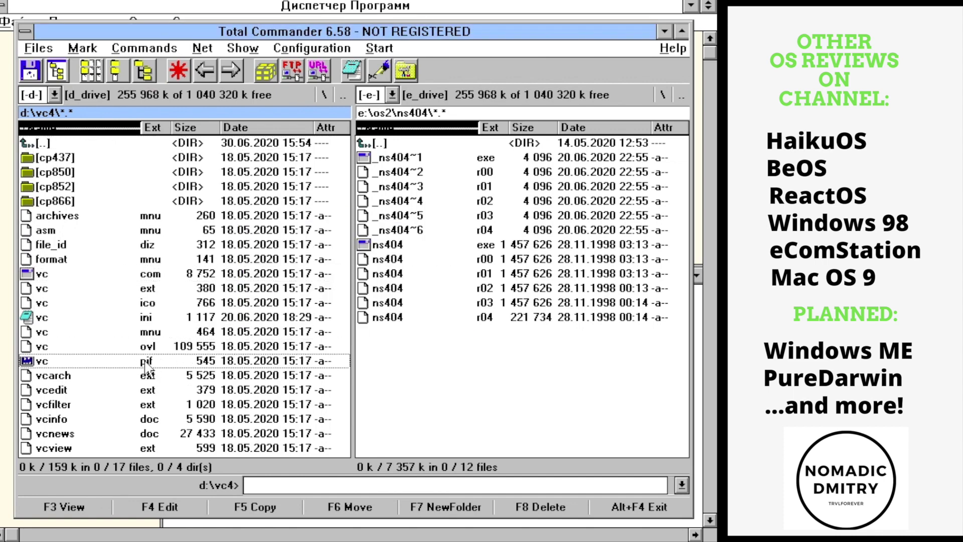
double_click(146, 367)
key("Return")
double_click(123, 149)
left_click_drag(206, 35, 216, 220)
left_click(106, 244)
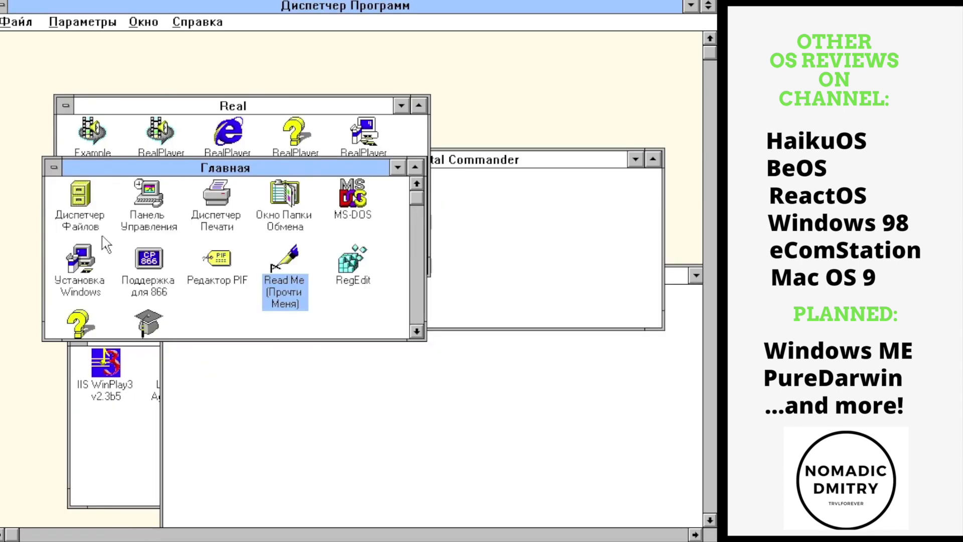
double_click(79, 191)
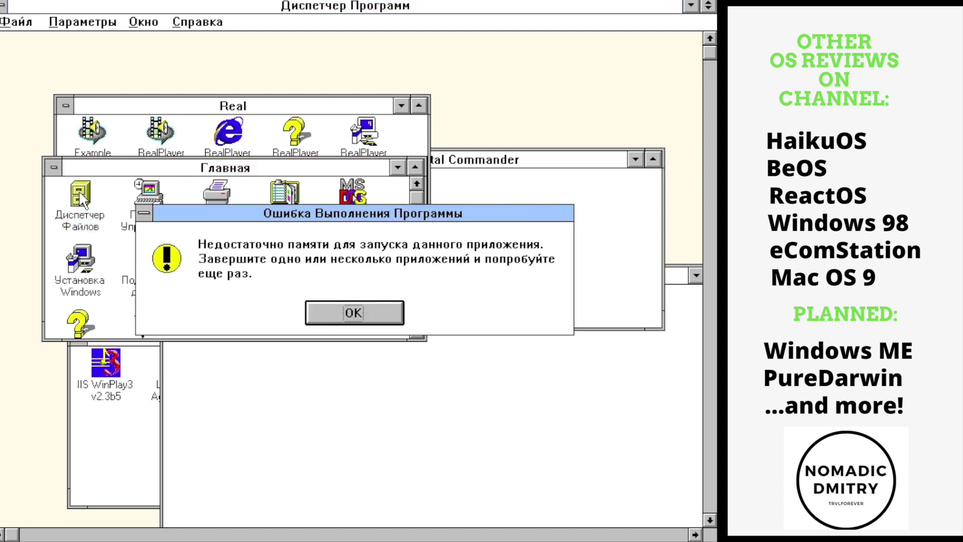
left_click(327, 308)
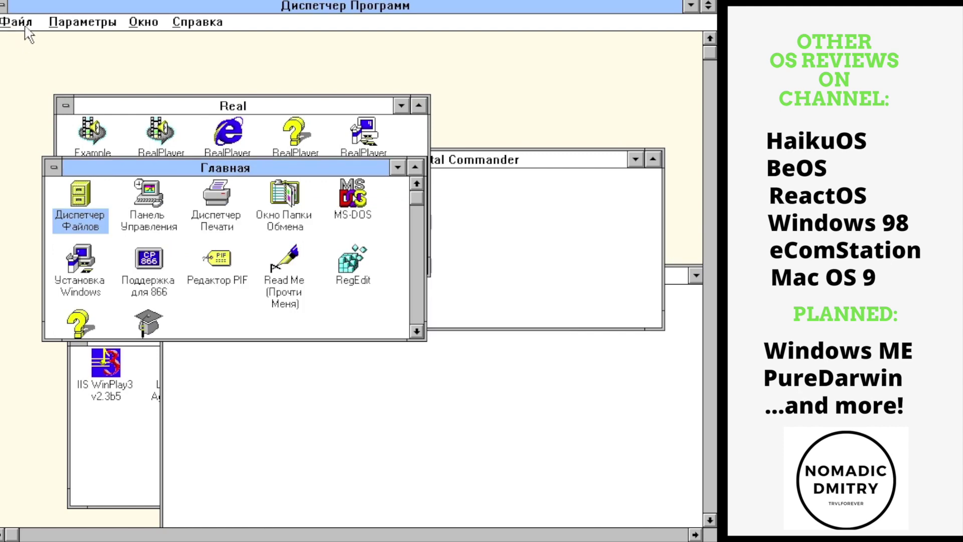
left_click(16, 22)
left_click(86, 167)
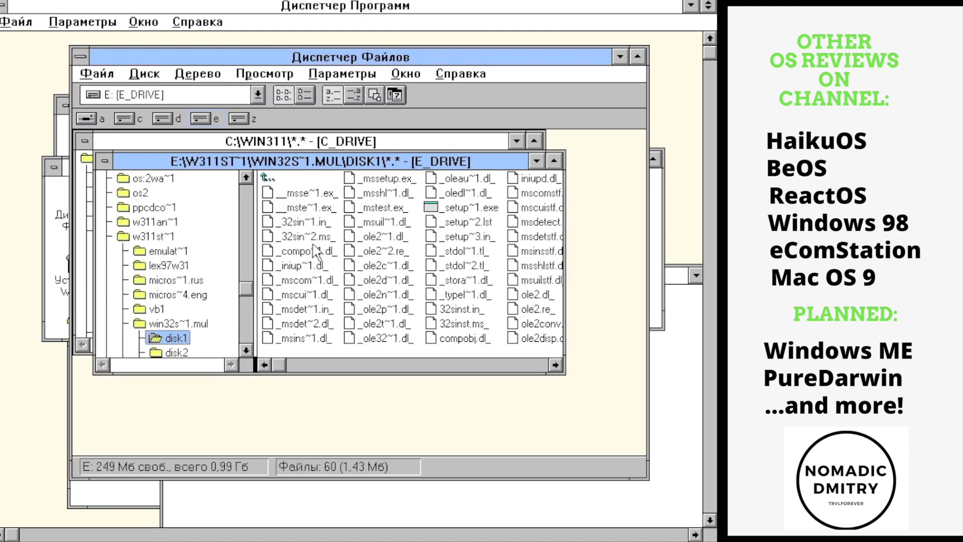
- Start setup.exe from the disk1 folder of the micros~4.eng Office installer on drive E
left_click_drag(413, 54, 388, 60)
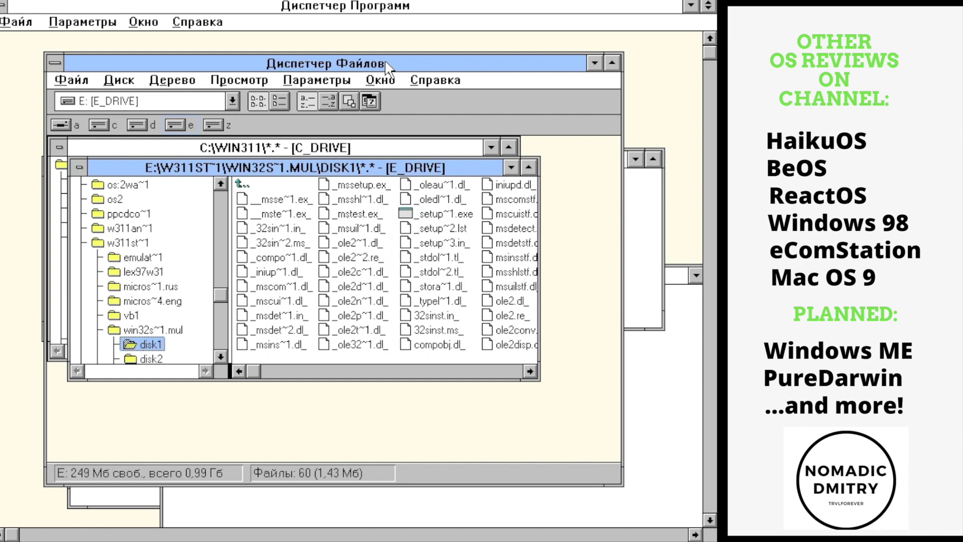
key("Up")
key("Up")
key("Up")
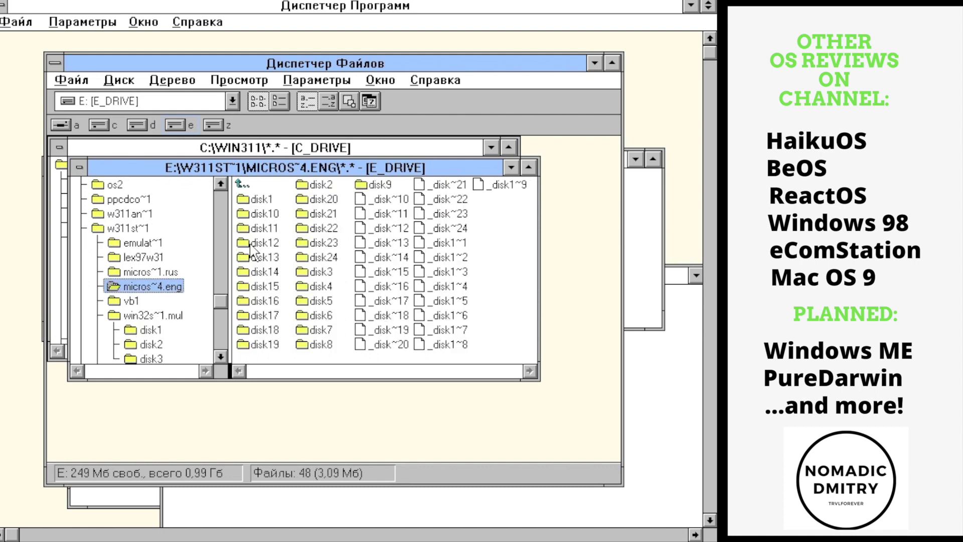
double_click(264, 199)
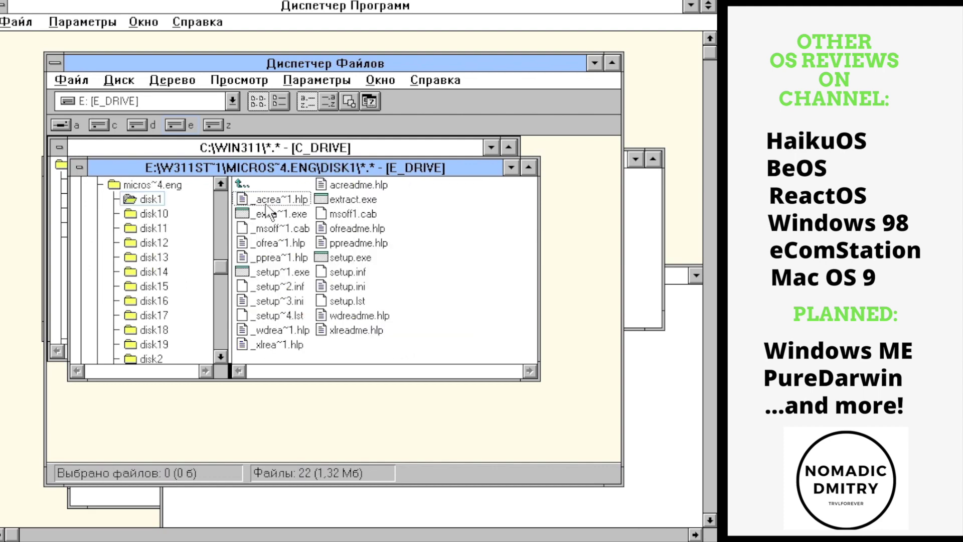
double_click(336, 257)
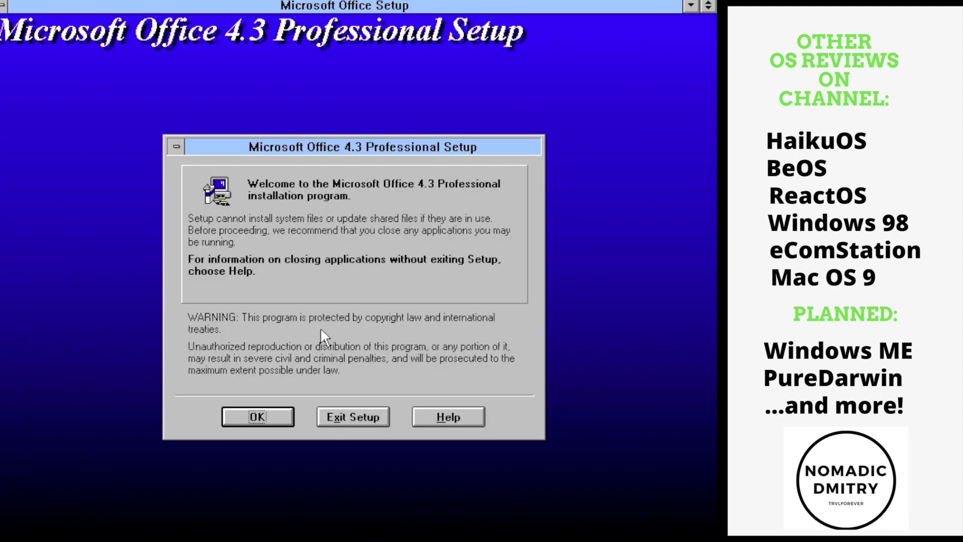
- Register Office with name NOMADIC and organization YOUTUBE
key("Return")
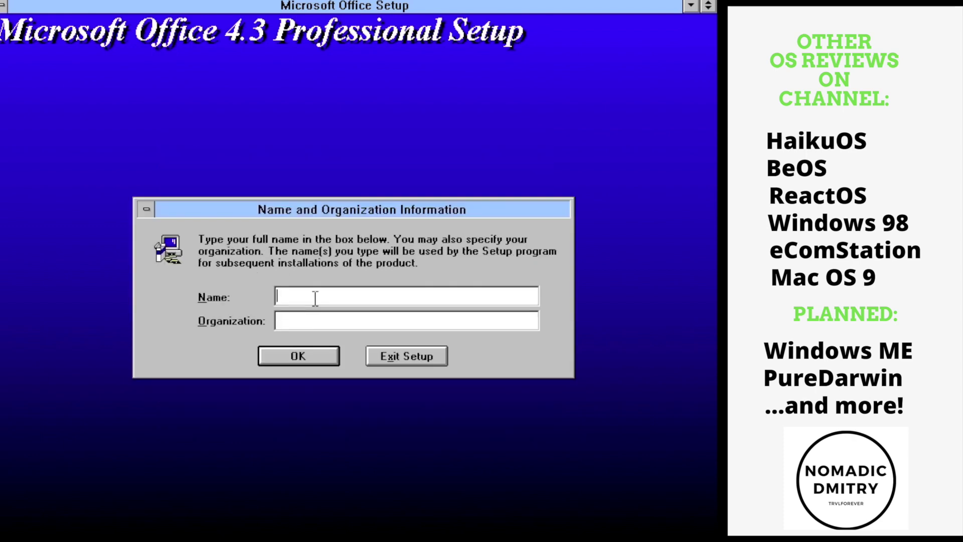
type("Dmitry")
key("BackSpace")
key("BackSpace")
key("BackSpace")
type("NO")
type("MADIC")
key("Tab")
type("YOUTUBE")
key("Return")
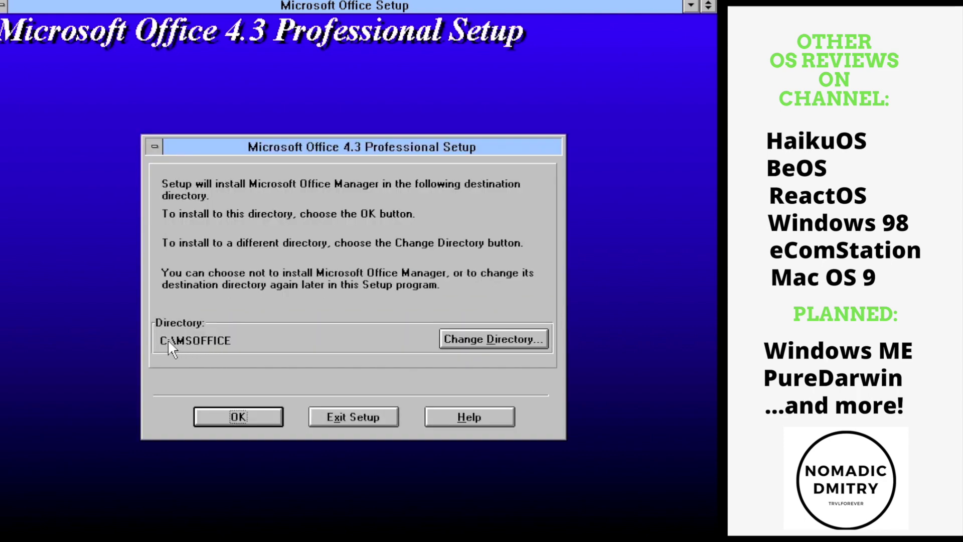
- Accept the default folders for Office Manager, PowerPoint, Word, Excel and Access
left_click(259, 421)
left_click(267, 423)
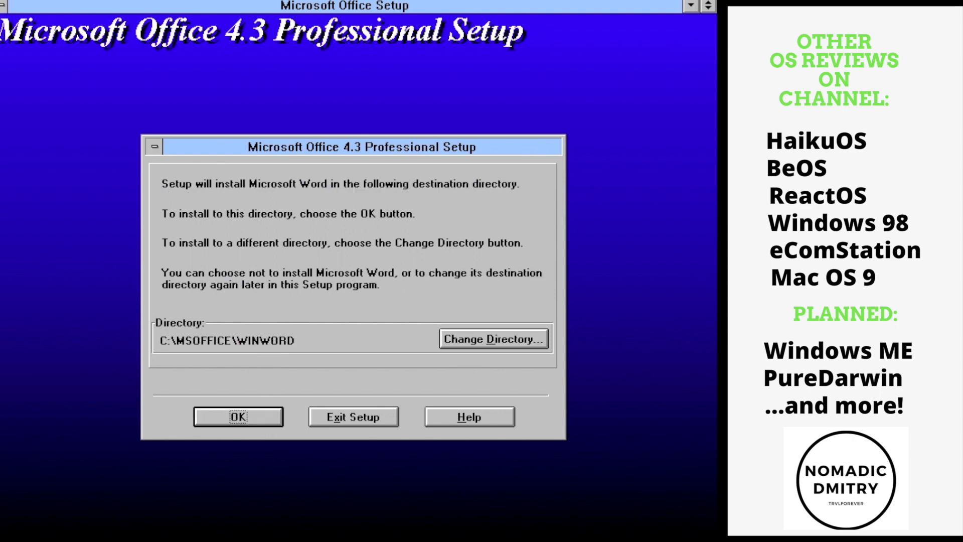
left_click(266, 420)
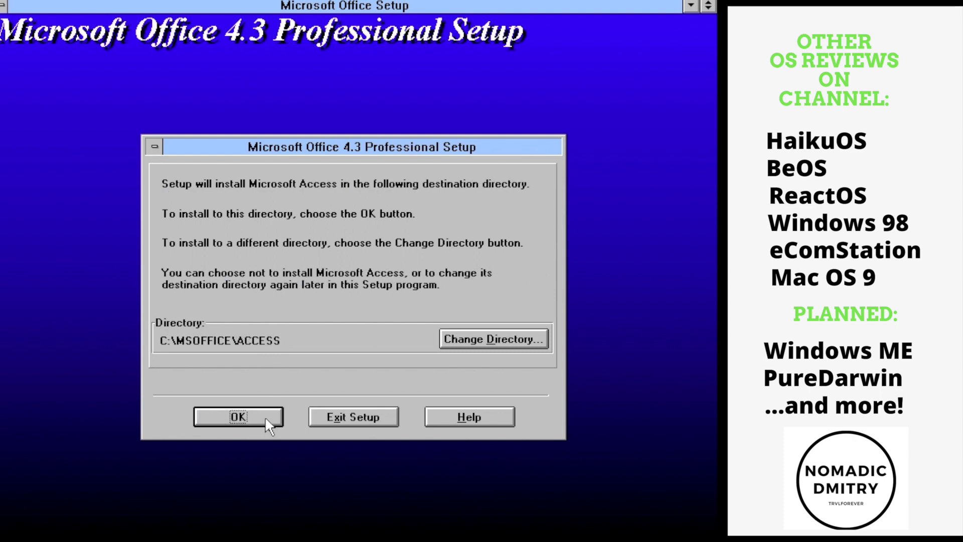
left_click(265, 420)
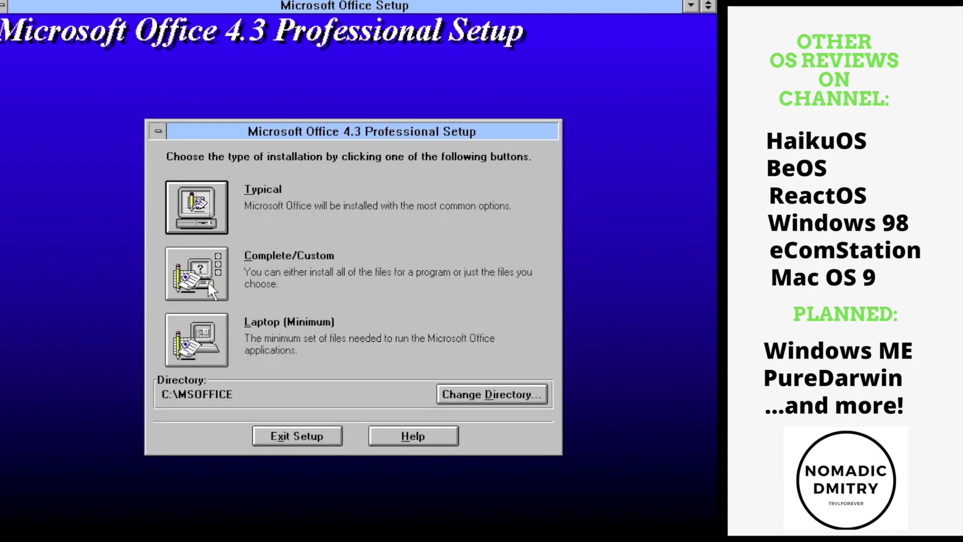
- Choose the Complete/Custom installation with Microsoft Word included
left_click(198, 273)
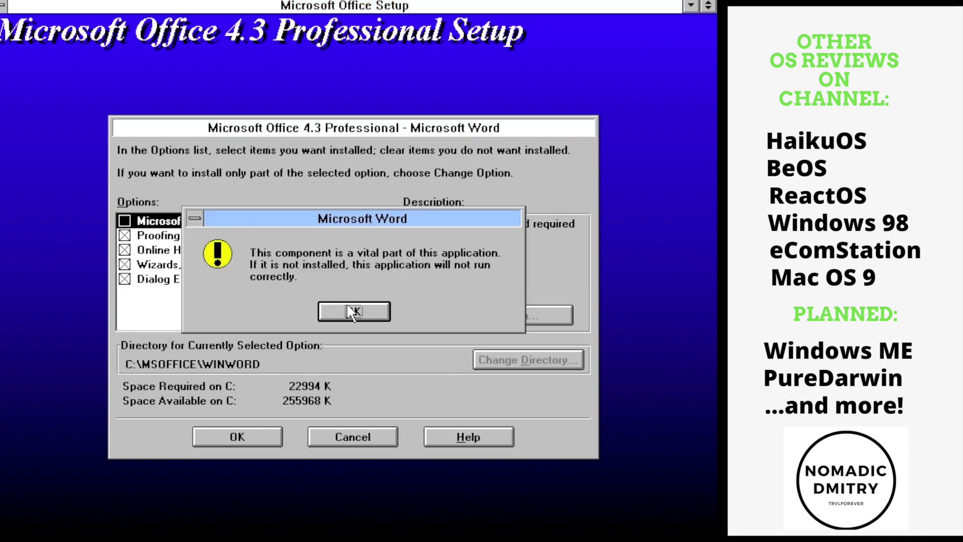
left_click(353, 312)
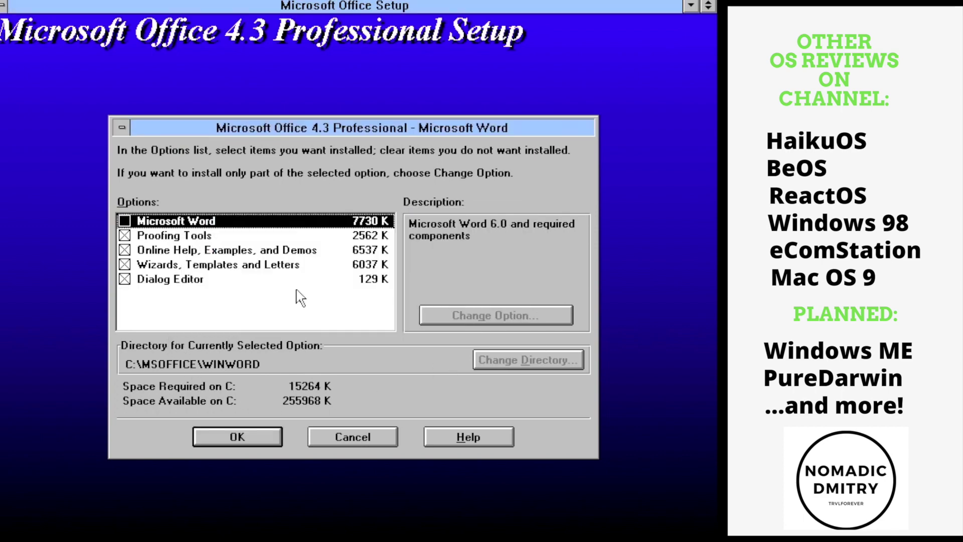
left_click(124, 221)
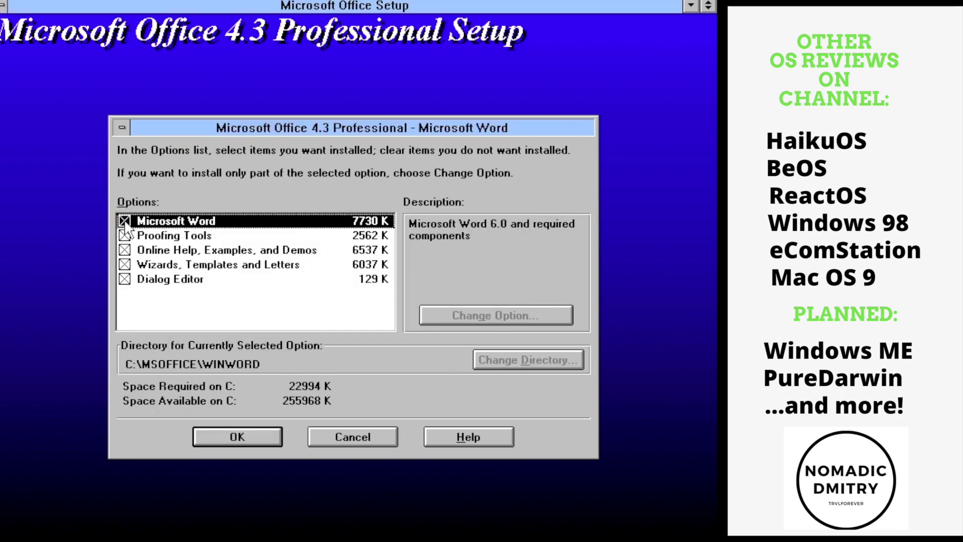
left_click(261, 437)
left_click(260, 436)
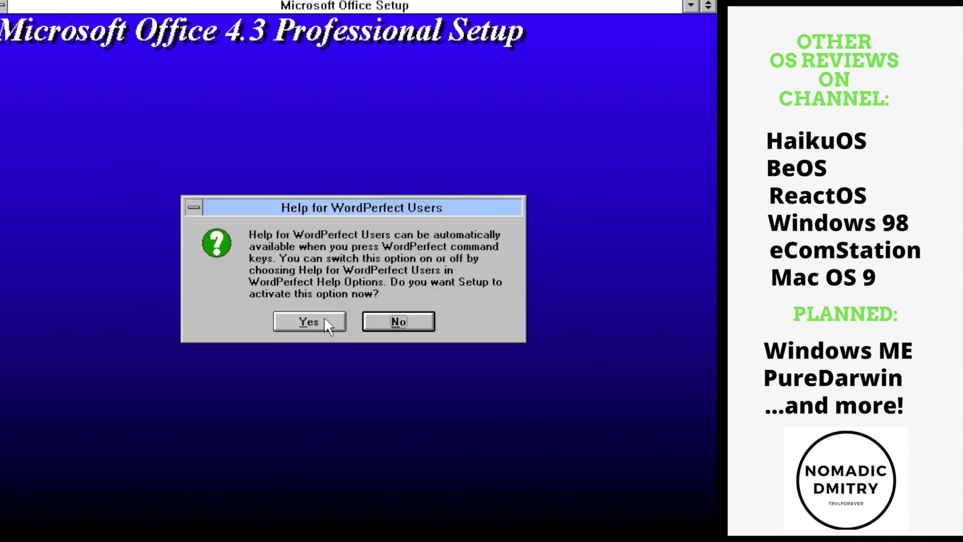
- Enable WordPerfect help, use American English dictionary and the Microsoft Office group, keep SHARERES.DLL
left_click(323, 321)
left_click(308, 216)
left_click(339, 365)
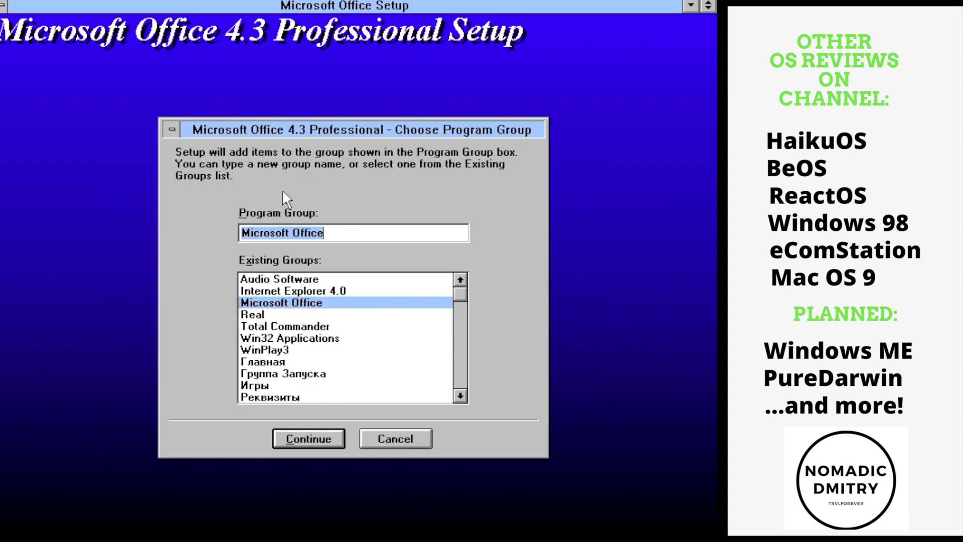
left_click(318, 439)
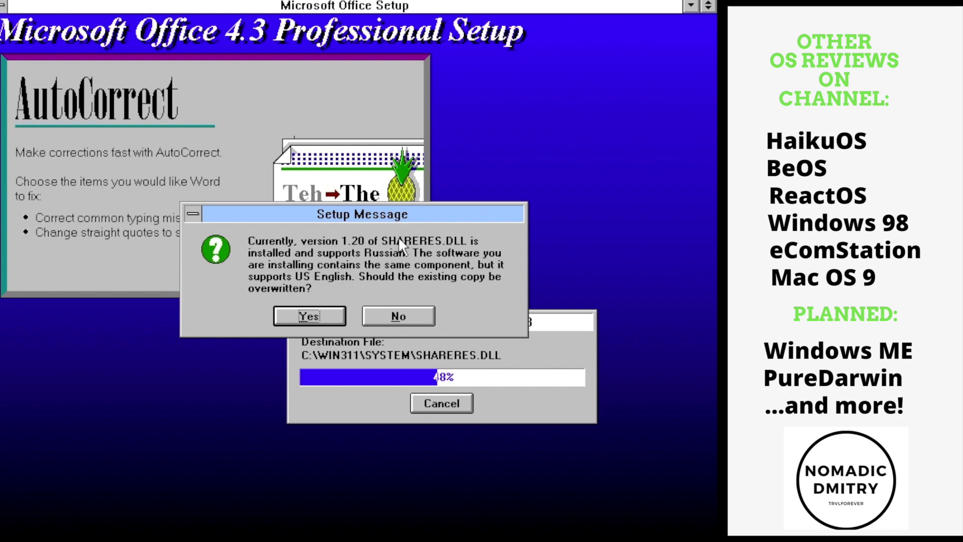
left_click(409, 311)
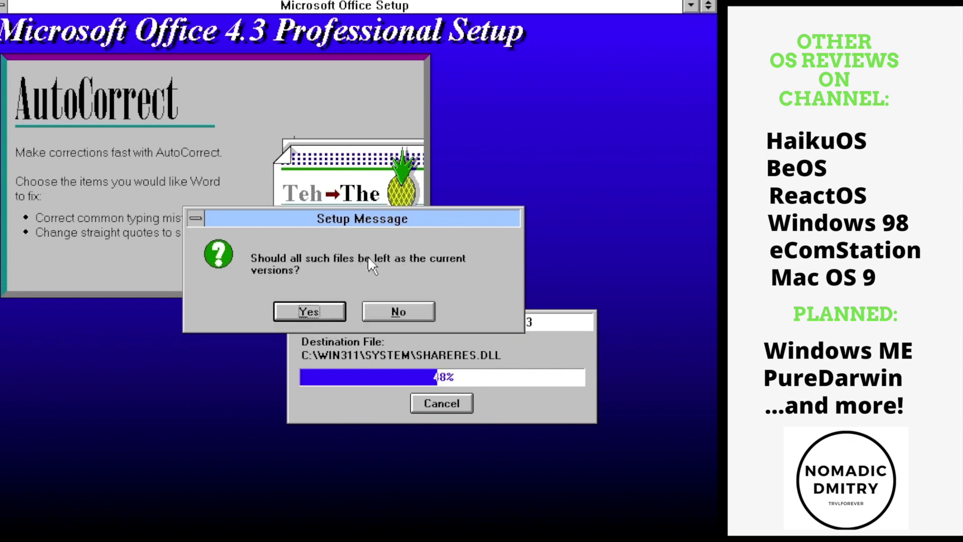
- Keep all current shared files, dismiss the Workgroup Administrator and program-item errors, and restart Windows
left_click(326, 306)
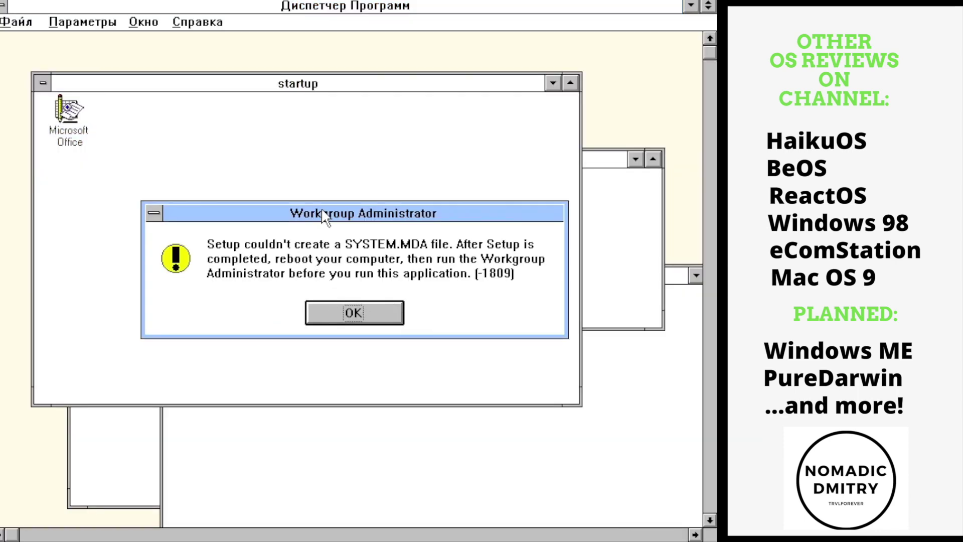
left_click_drag(322, 211, 285, 215)
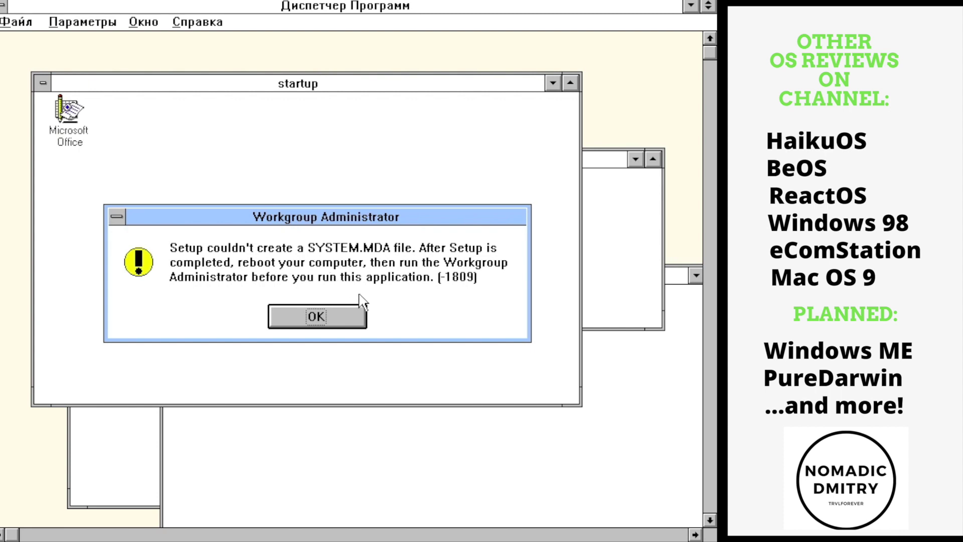
left_click(305, 314)
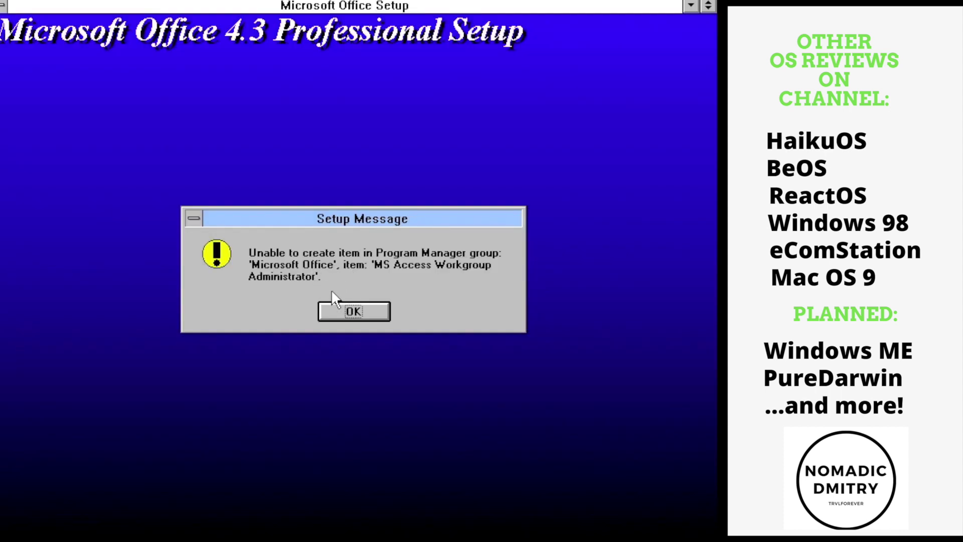
left_click(339, 312)
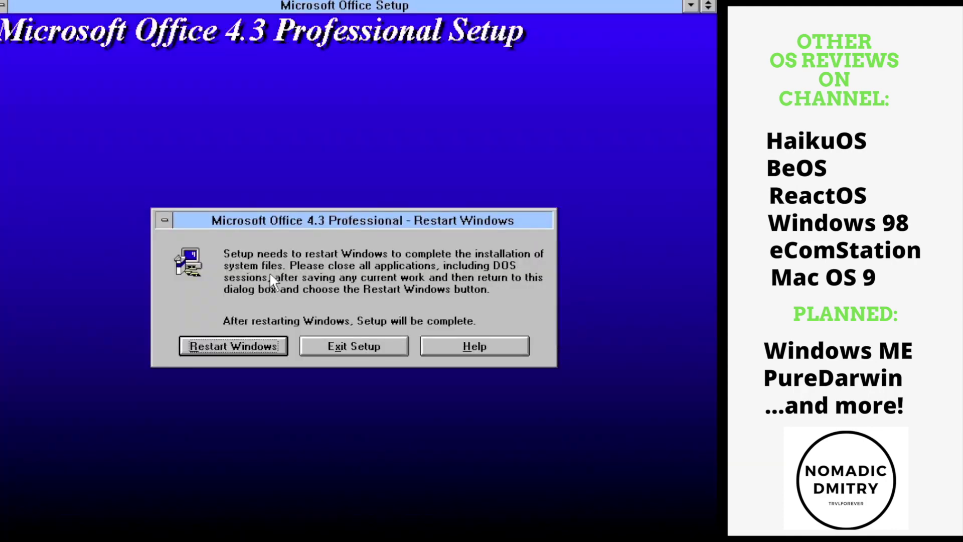
left_click(237, 341)
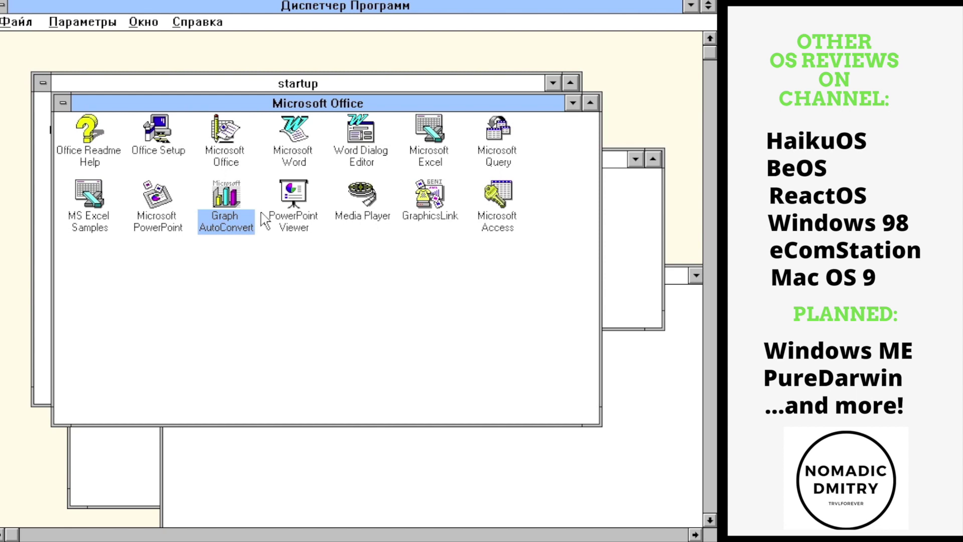
- Launch Excel and dismiss the SHARE.EXE and document-limit alerts
double_click(301, 130)
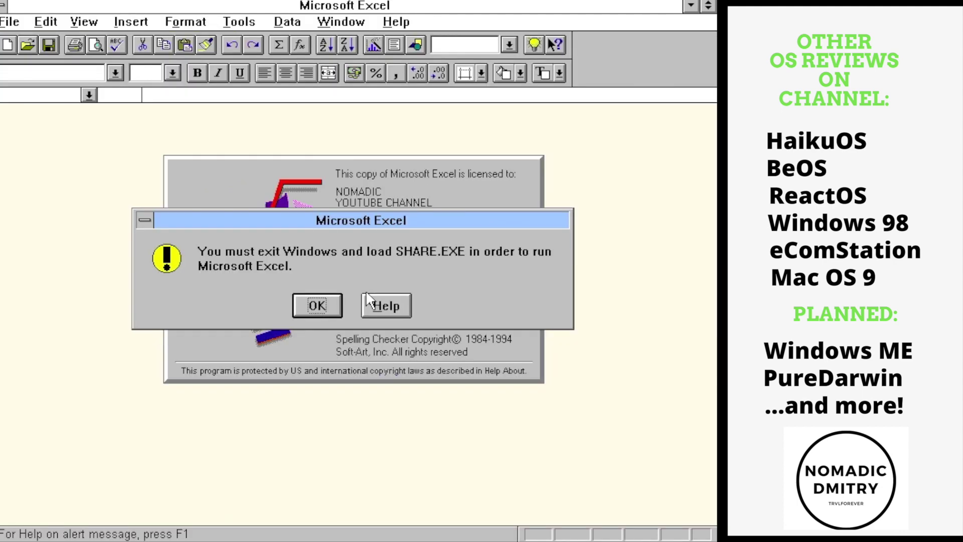
left_click(372, 303)
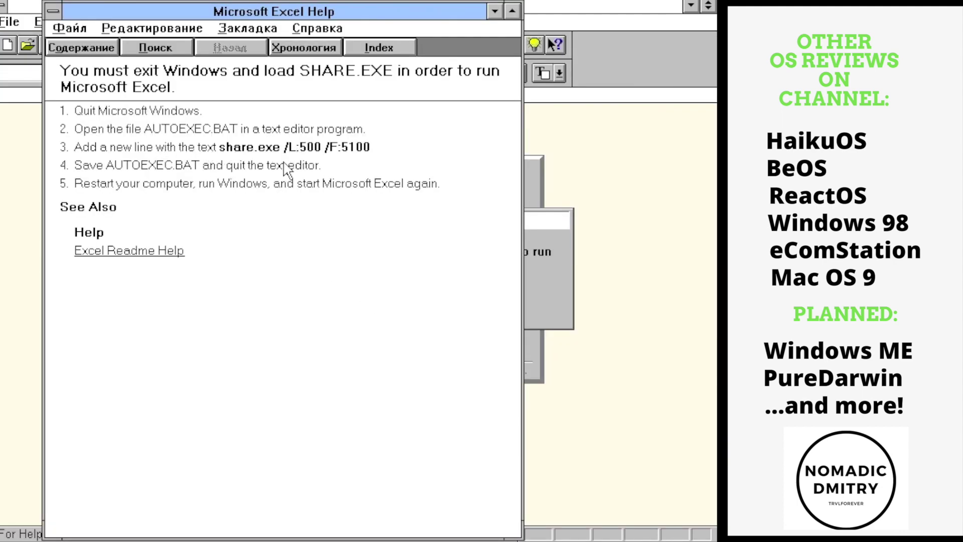
left_click(495, 11)
left_click(329, 306)
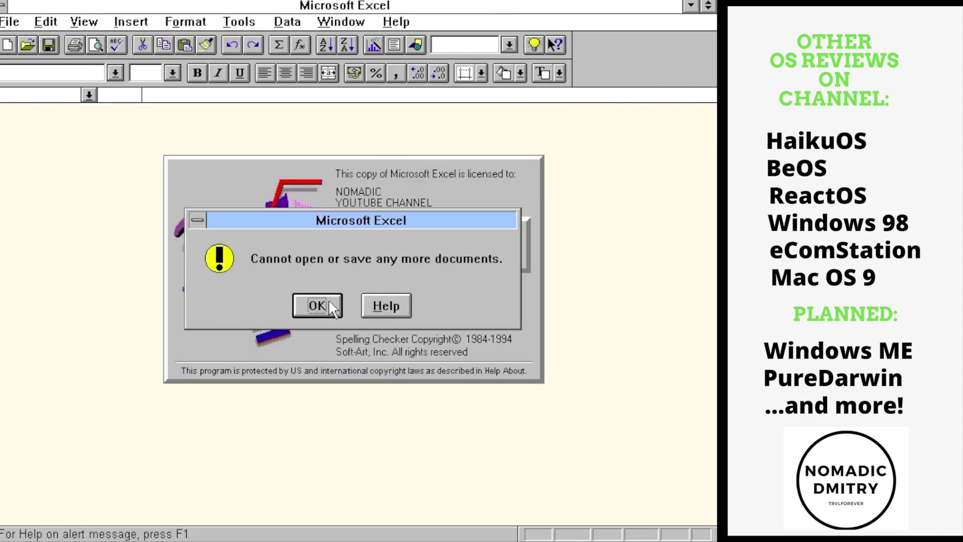
left_click(329, 301)
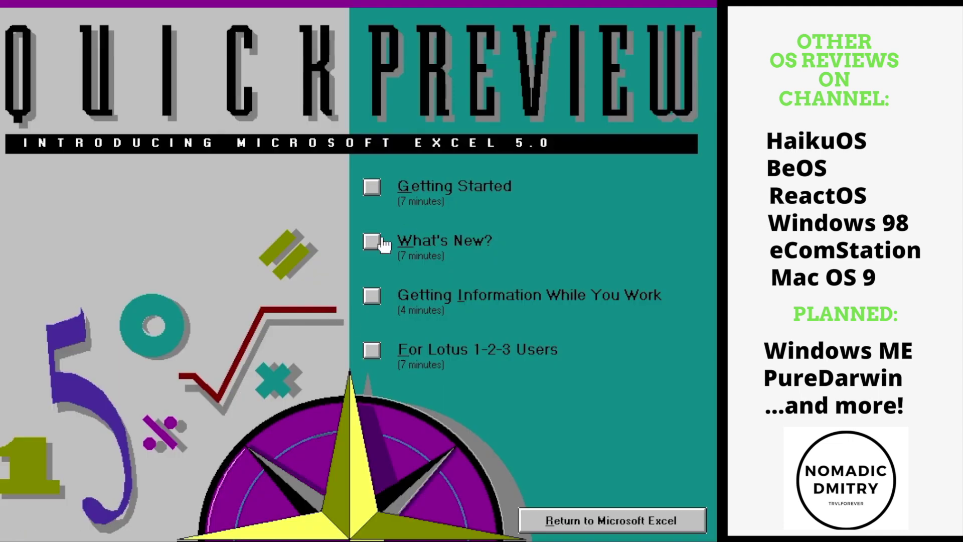
- Page through the Getting Started preview, quit Excel, and minimize the Microsoft Office group
left_click(378, 185)
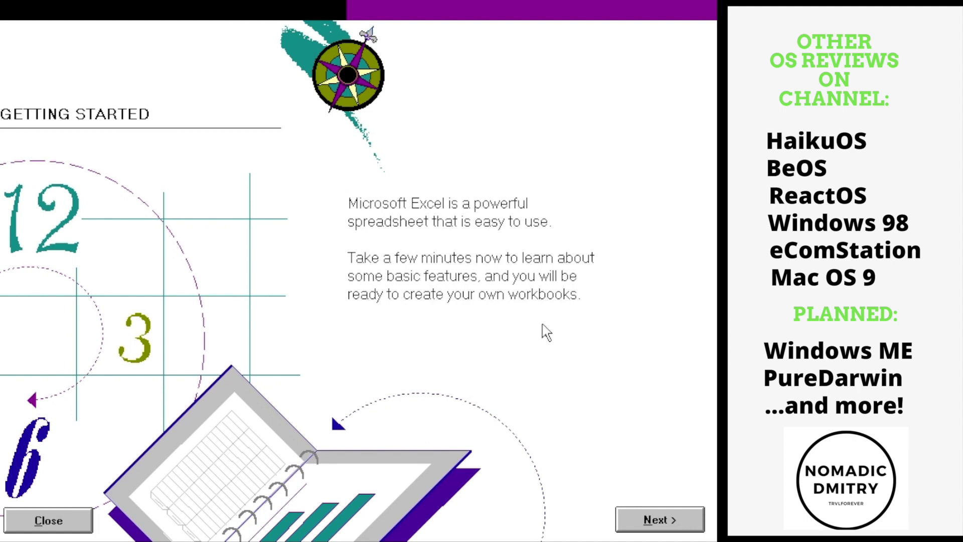
left_click(655, 531)
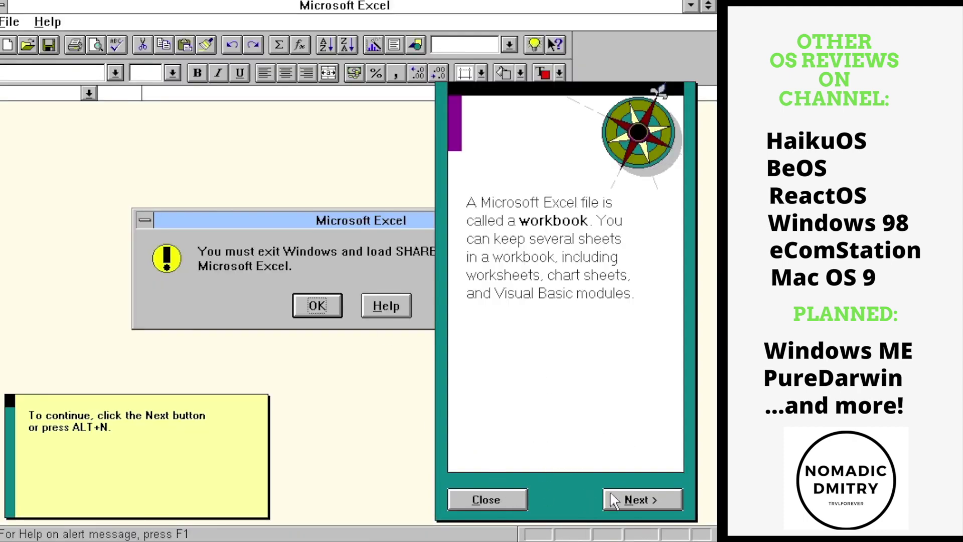
left_click(622, 500)
left_click(317, 305)
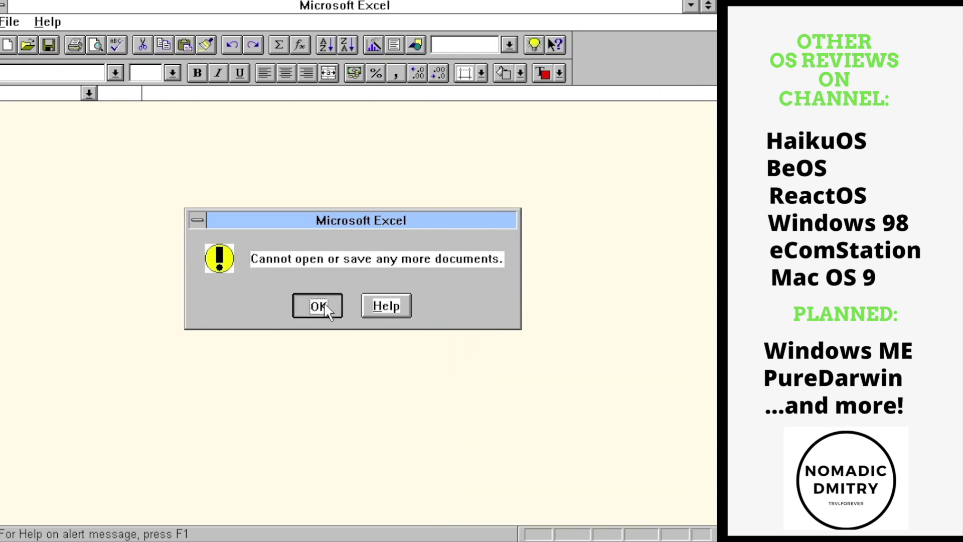
key("alt+F4")
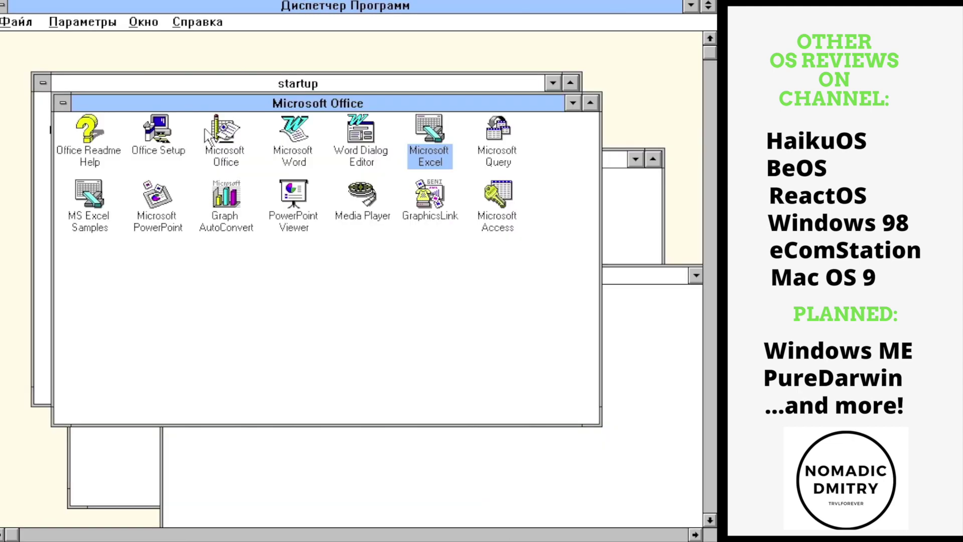
left_click(307, 141)
- Reposition the Total Commander and Real groups and minimize all open program groups to icons
left_click(573, 103)
mouse_move(516, 159)
left_mouse_down()
mouse_move(523, 126)
mouse_move(545, 103)
left_mouse_up()
left_click_drag(140, 107, 199, 69)
left_click(309, 437)
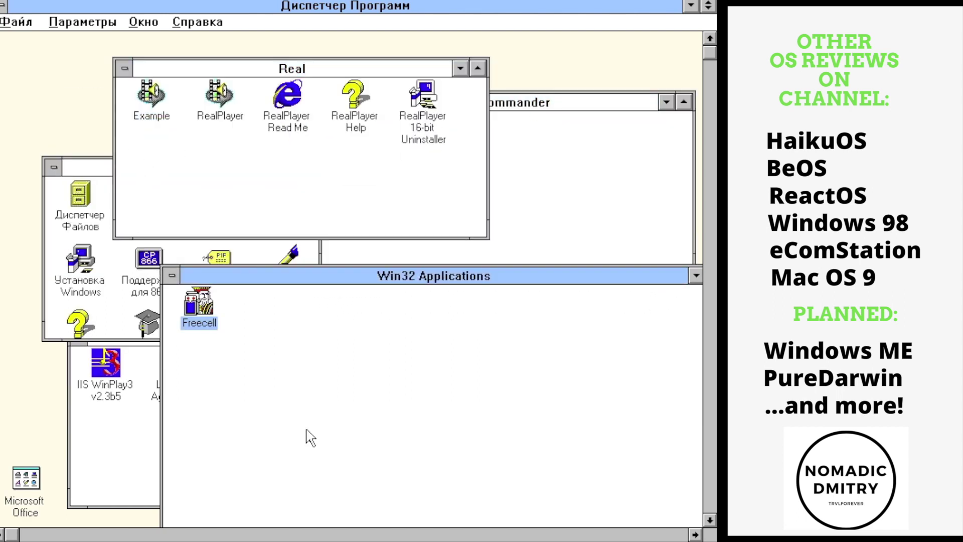
left_click(688, 271)
left_click(394, 312)
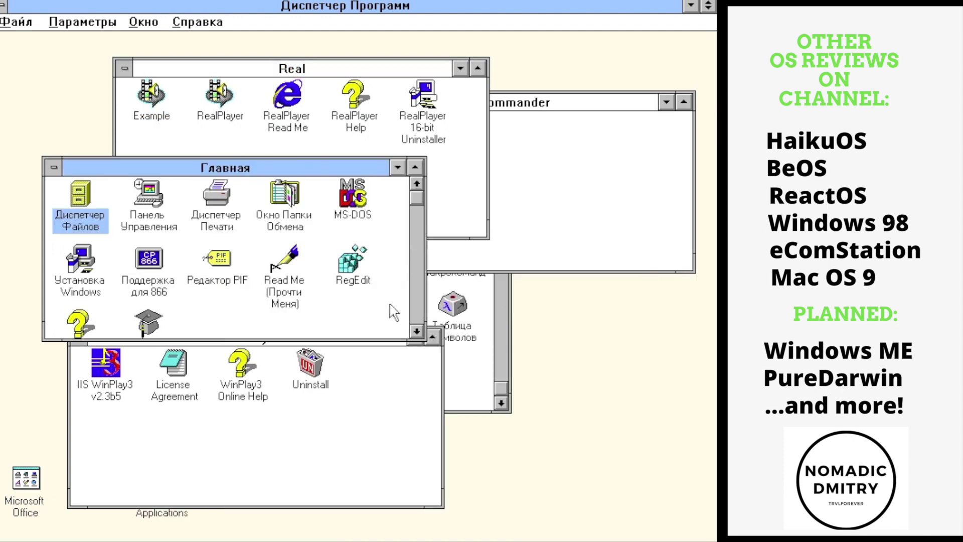
left_click(376, 450)
left_click(481, 284)
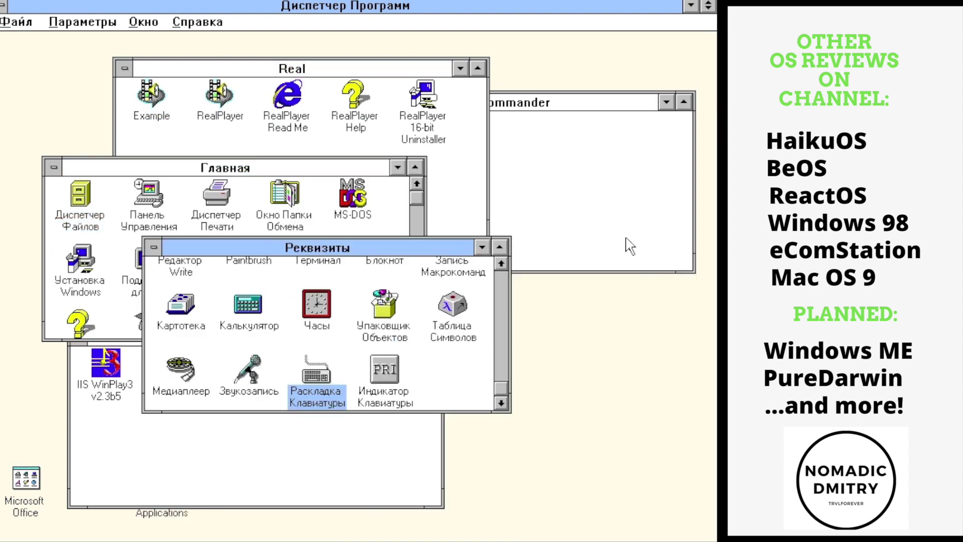
left_click(480, 247)
left_click(397, 167)
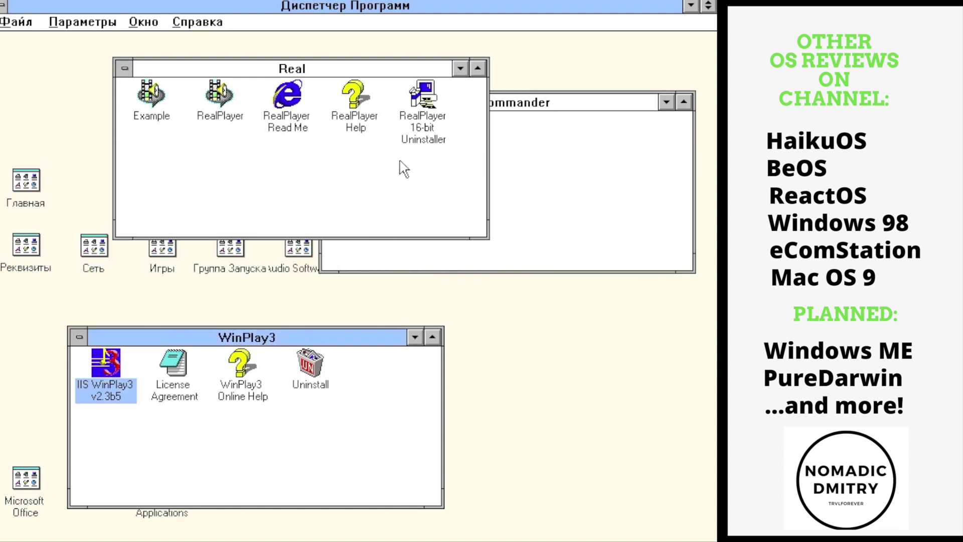
left_click(460, 68)
left_click(666, 102)
left_click(432, 337)
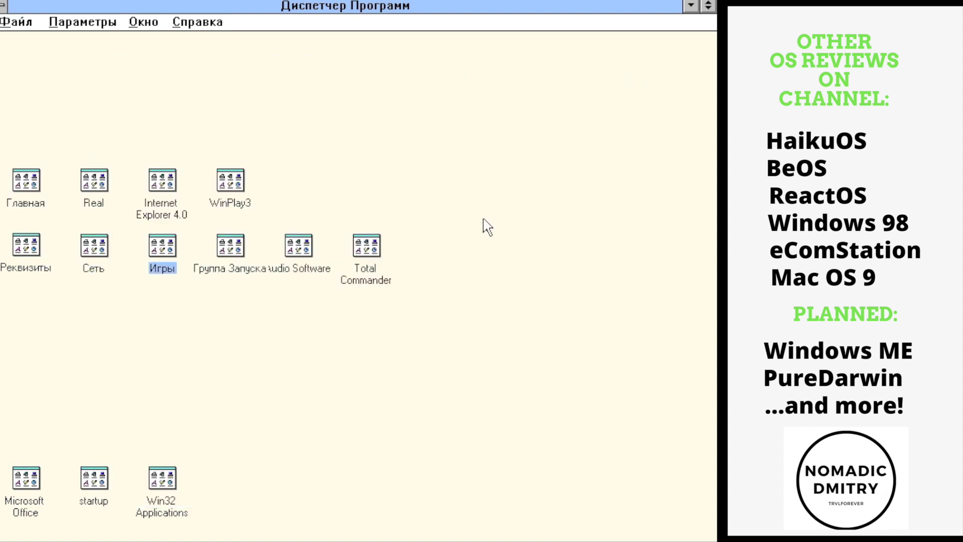
- Run Internet Explorer 4.0, dismiss its error and close it, then open the startup group
left_click(162, 181)
double_click(162, 183)
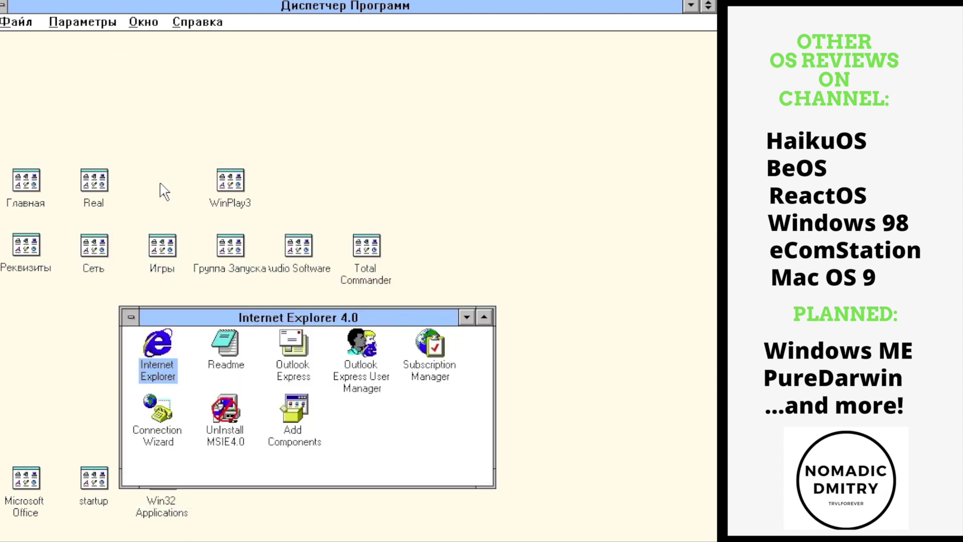
double_click(161, 344)
left_click(383, 322)
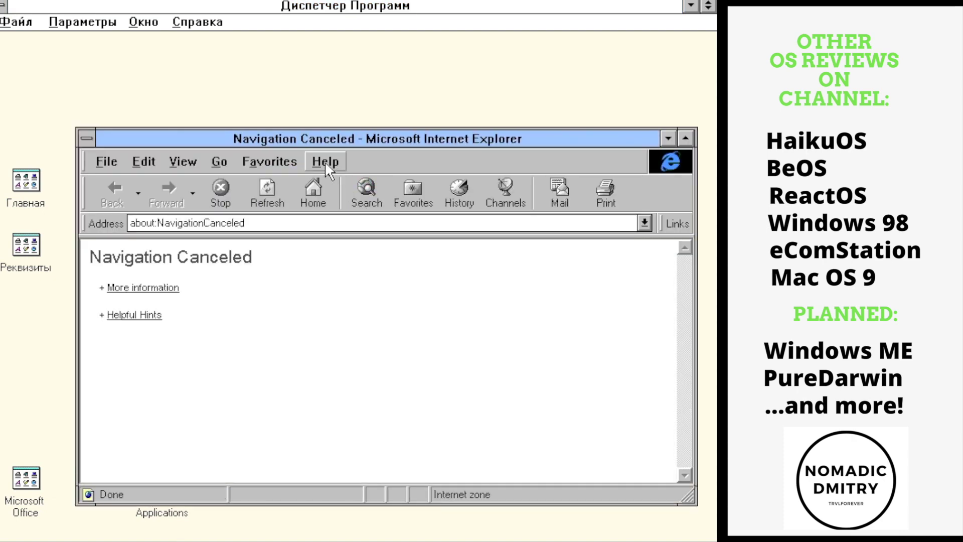
key("alt+F4")
left_click_drag(275, 317, 450, 81)
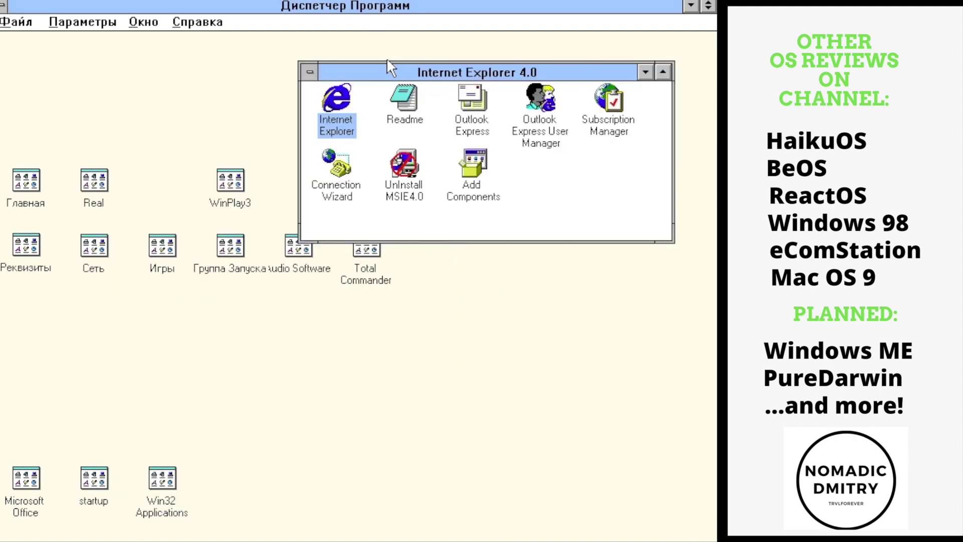
left_click_drag(397, 72, 421, 52)
double_click(94, 479)
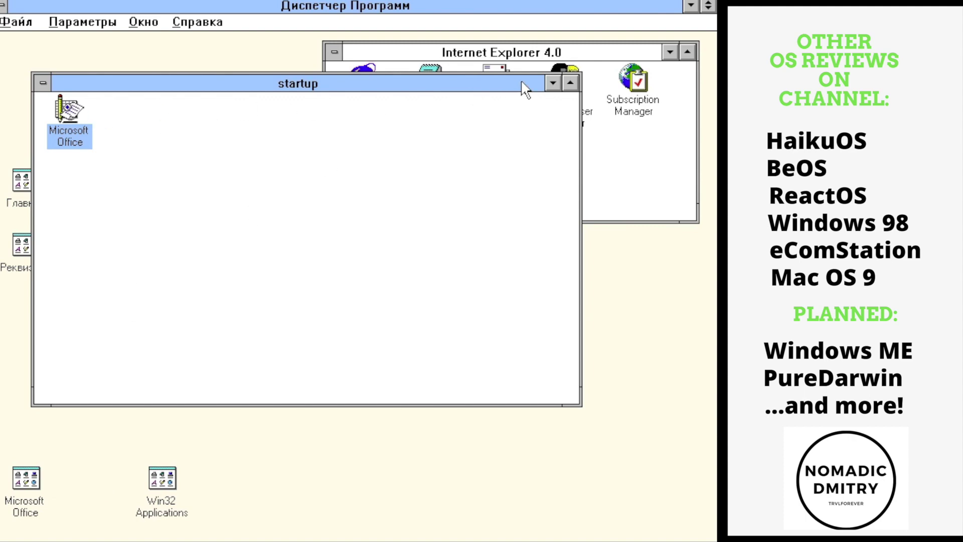
- Open the Игры group and briefly try Пасьянс, Hearts and Сапер
left_click(553, 83)
double_click(163, 245)
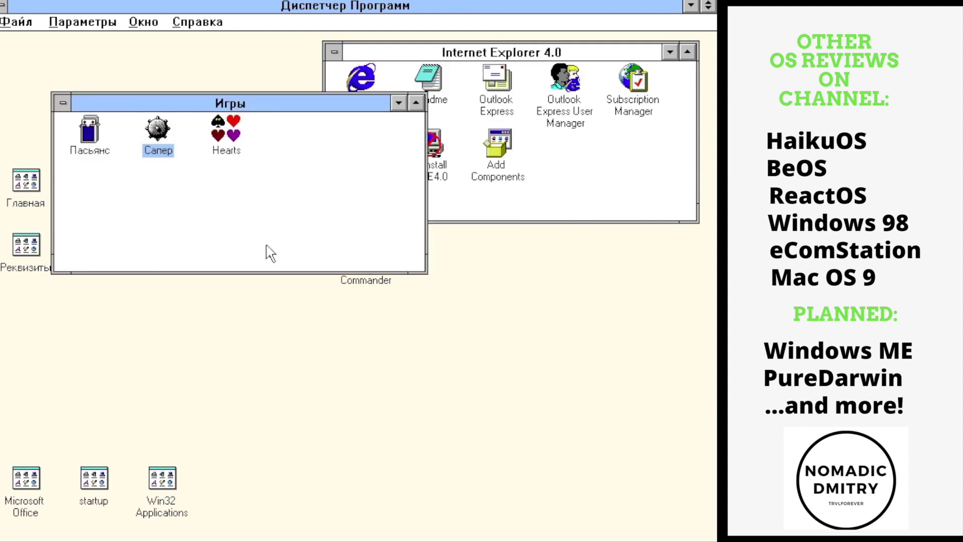
double_click(100, 135)
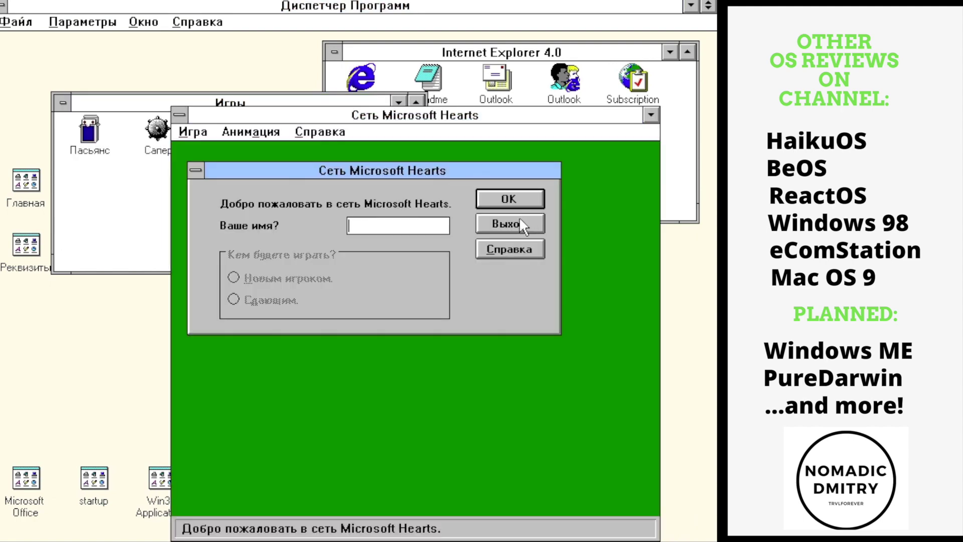
left_click(519, 218)
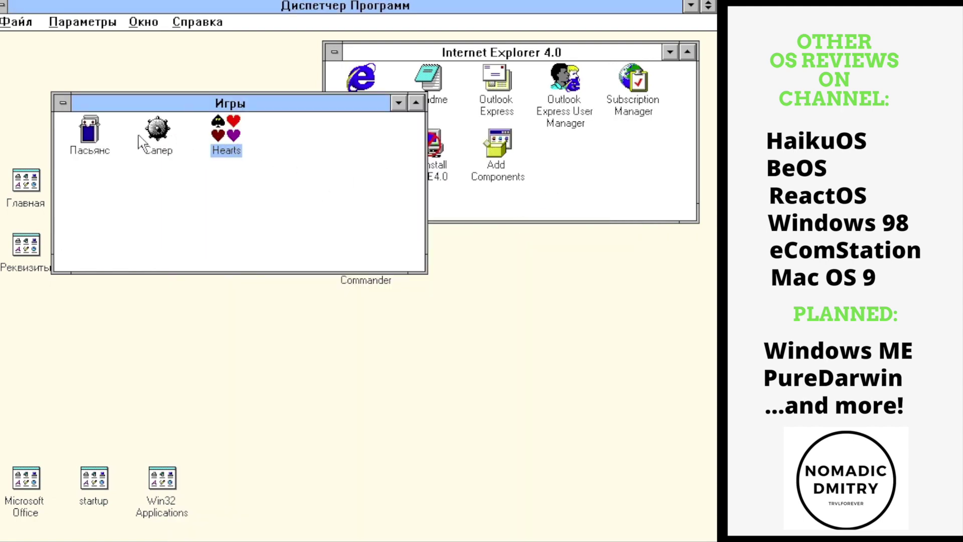
double_click(102, 136)
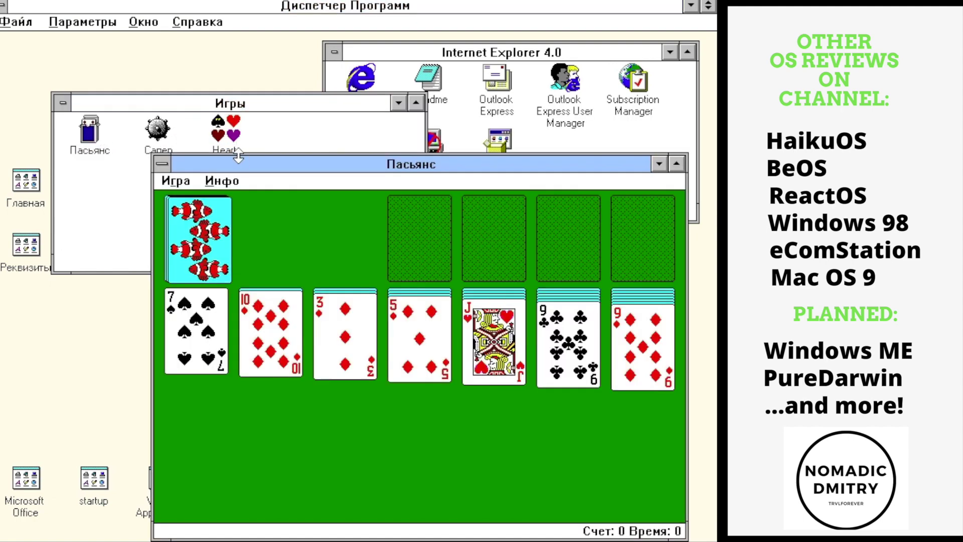
double_click(158, 131)
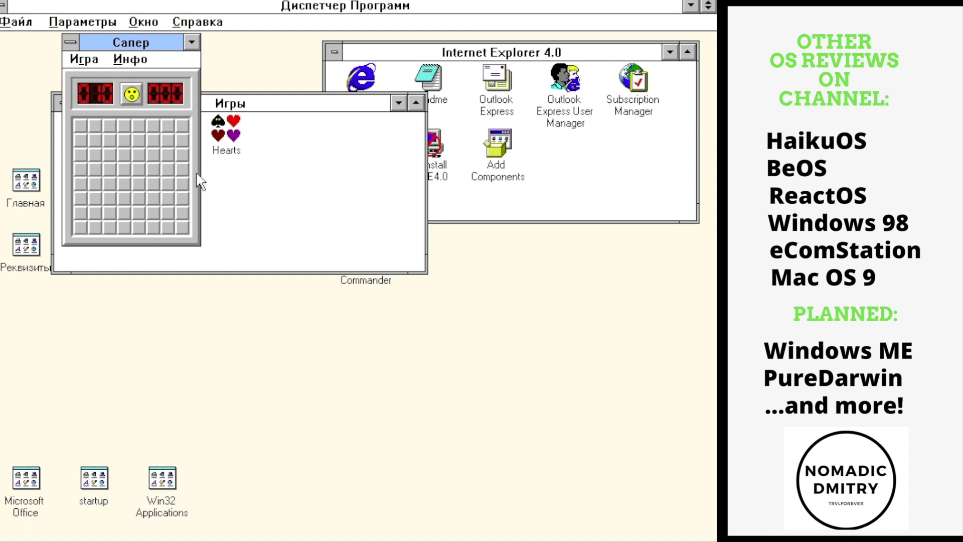
left_click(109, 182)
double_click(494, 80)
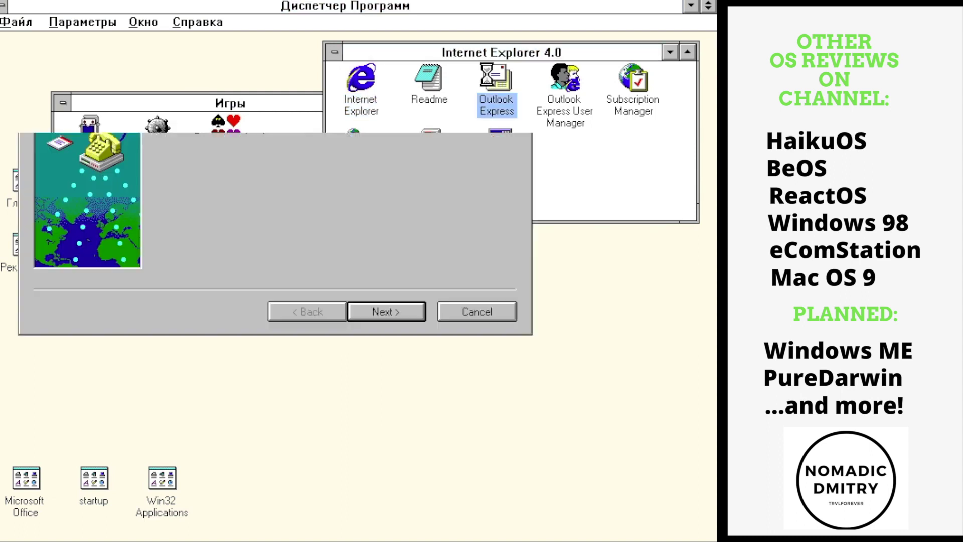
left_click_drag(360, 14, 374, 107)
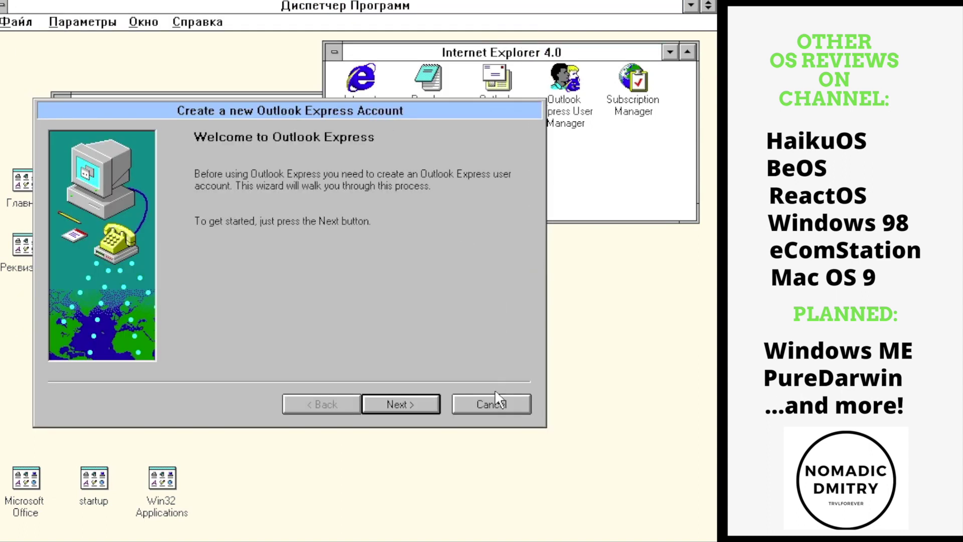
left_click(430, 399)
key("Escape")
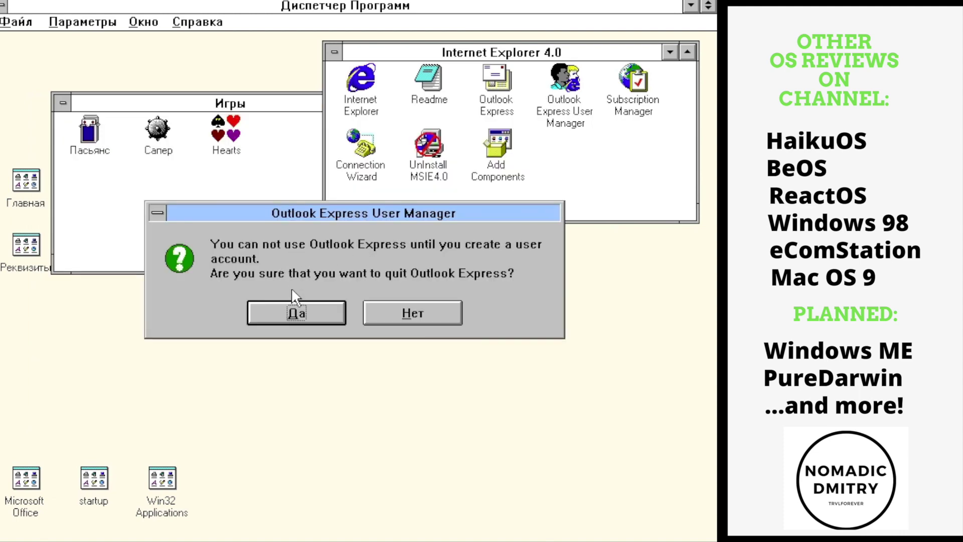
left_click(294, 306)
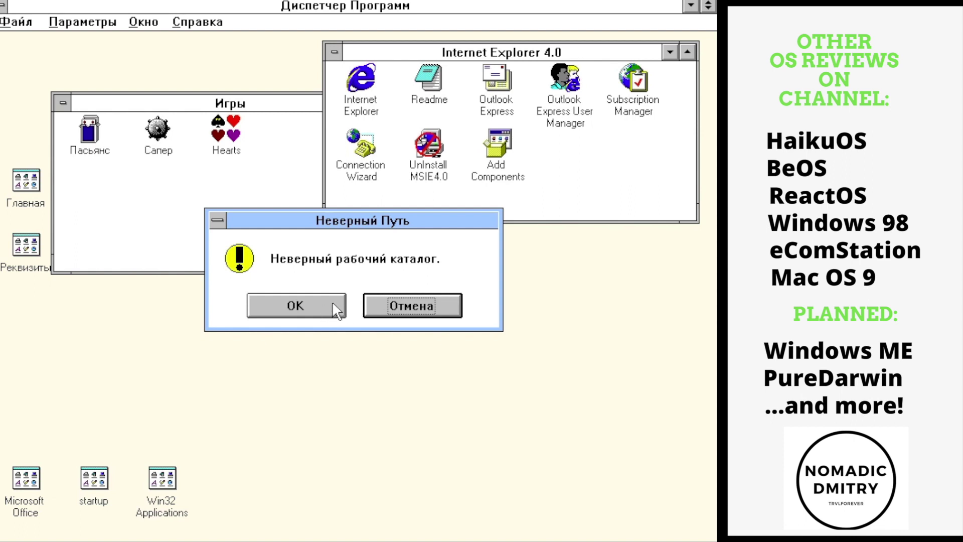
left_click(400, 301)
- Open the Internet Connection Wizard, browse Subscription Manager's menus, then restore the Главная group
left_click(362, 150)
double_click(363, 150)
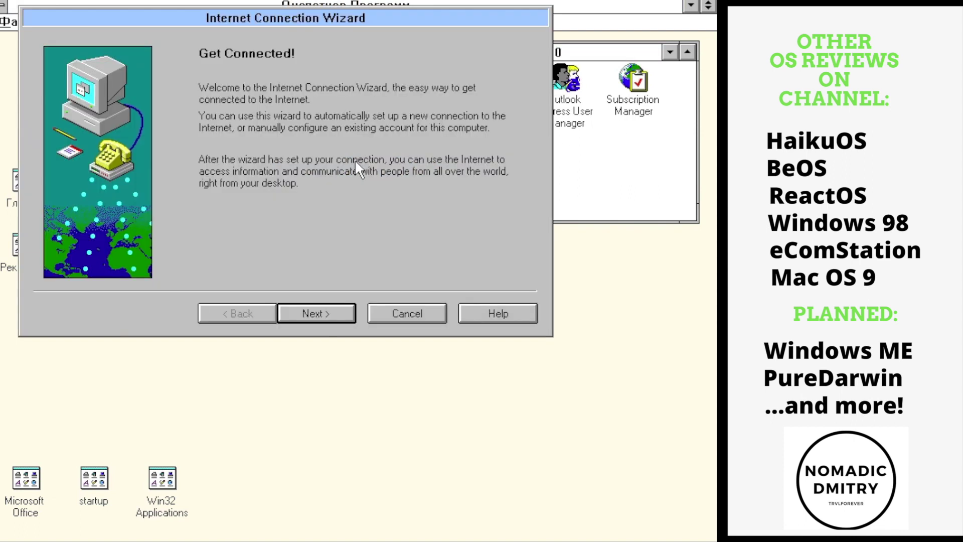
mouse_move(366, 19)
left_mouse_down()
mouse_move(366, 207)
mouse_move(378, 177)
left_mouse_up()
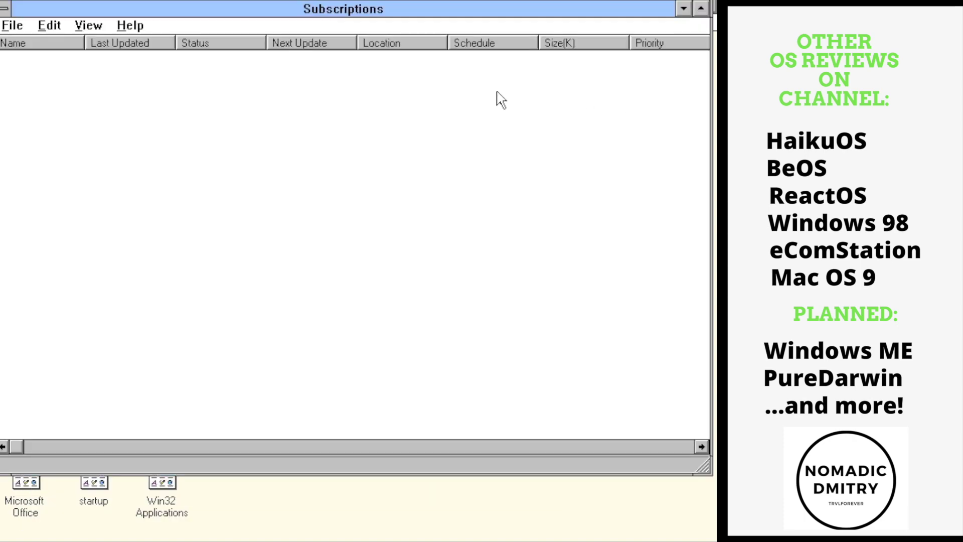
left_click(12, 25)
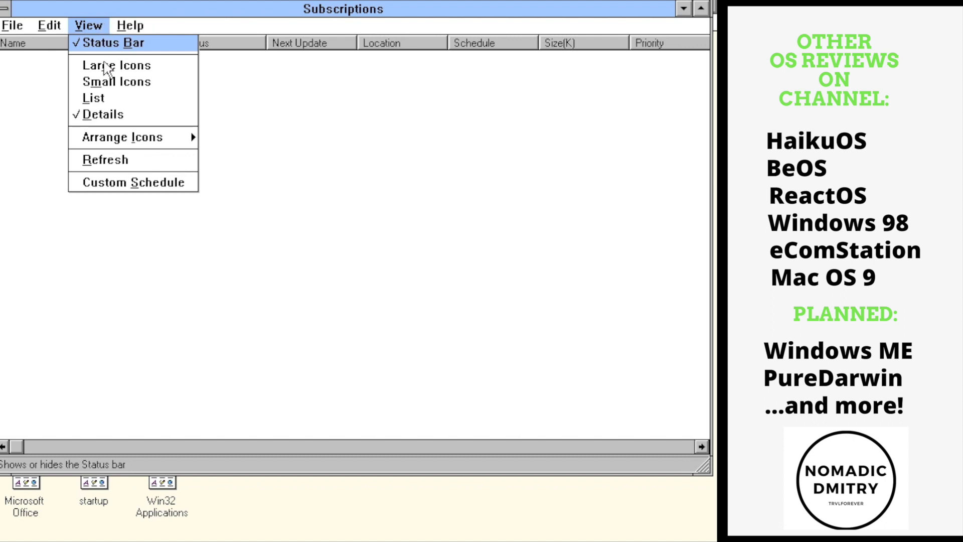
left_click(409, 40)
left_click(684, 8)
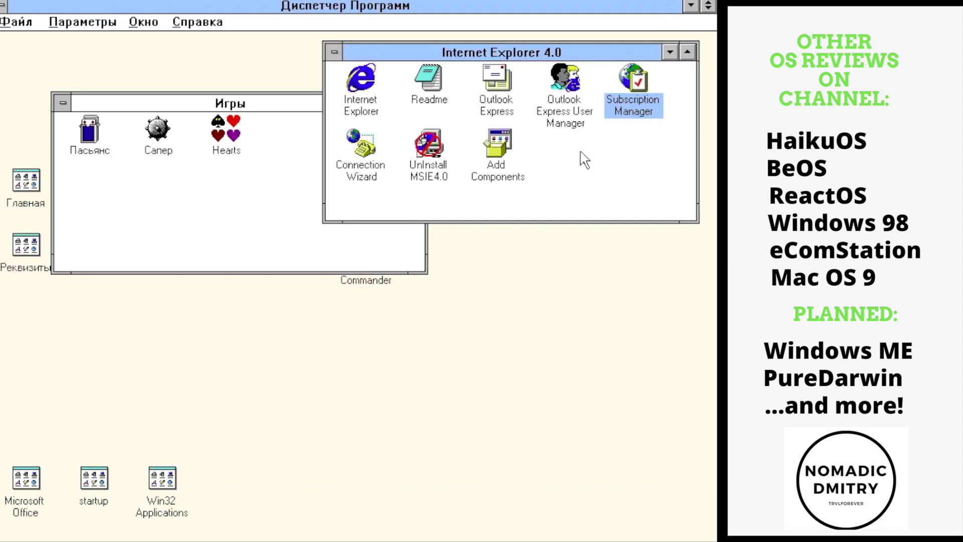
left_click(48, 47)
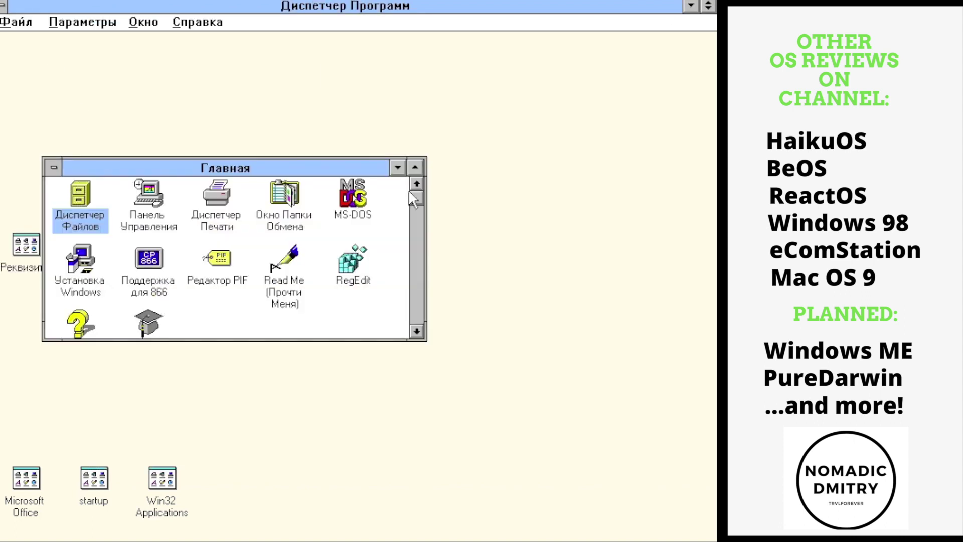
- Open Registration Editor, reposition it, and scroll through the registered file types
double_click(357, 257)
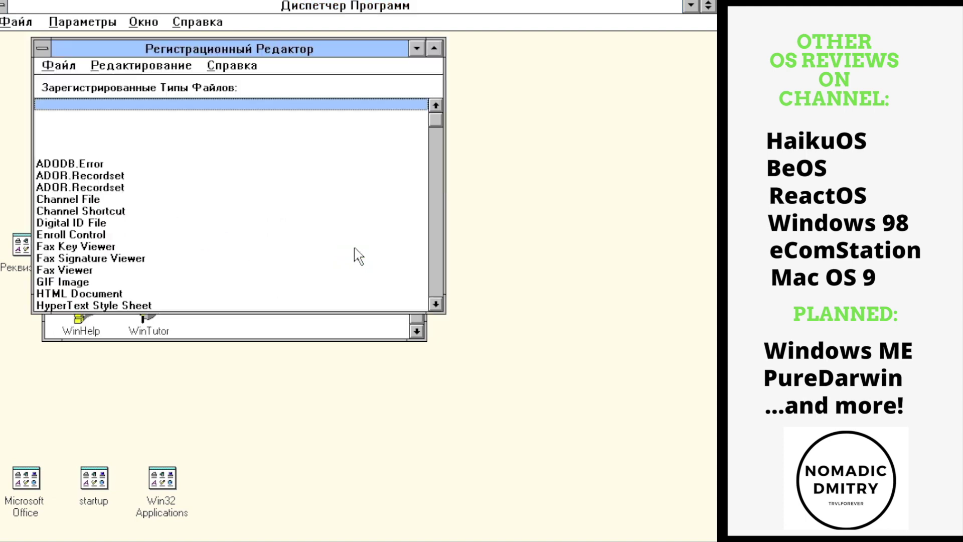
left_click_drag(279, 50, 373, 103)
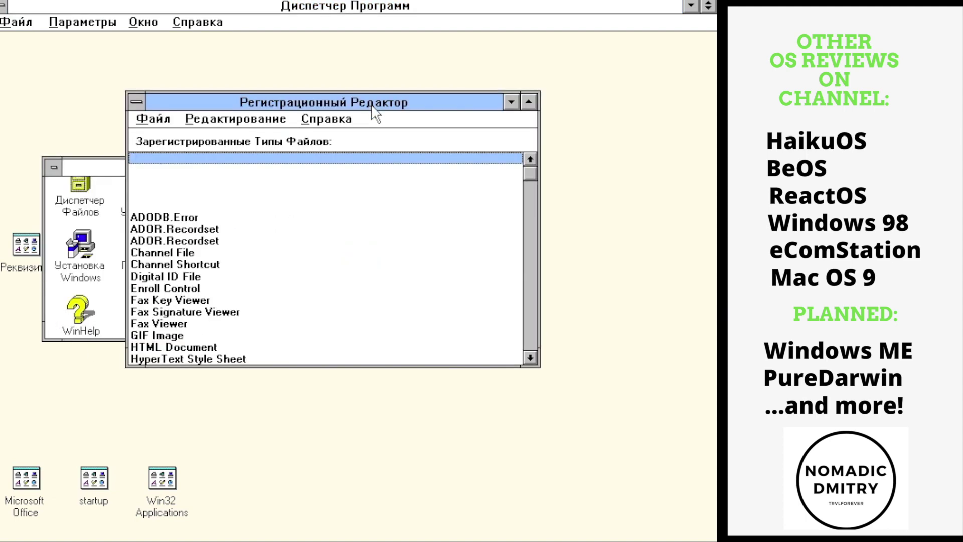
mouse_move(533, 170)
left_mouse_down()
mouse_move(540, 347)
mouse_move(537, 171)
left_mouse_up()
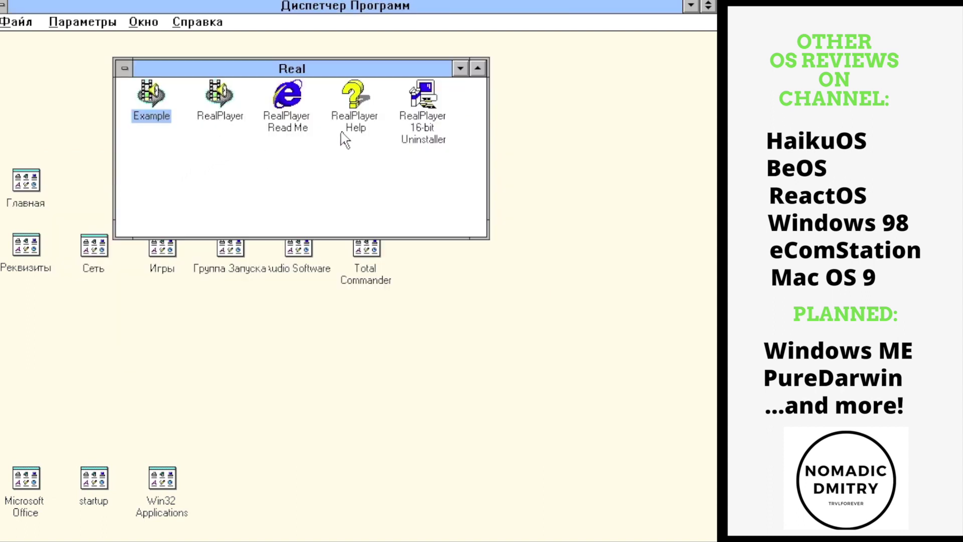
- Launch RealPlayer, postpone registration, play the Example Welcome clip, then minimize the player
double_click(219, 96)
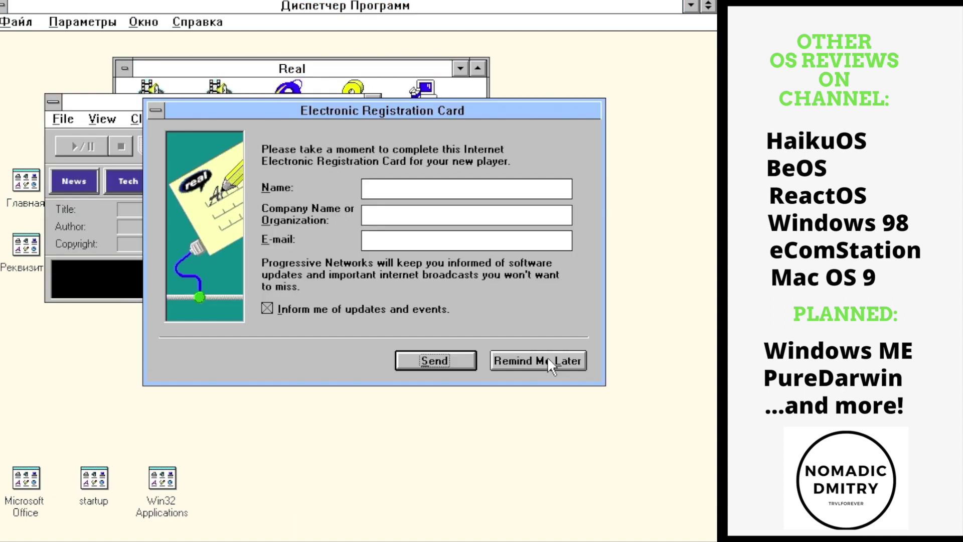
left_click(548, 359)
mouse_move(237, 102)
left_mouse_down()
mouse_move(359, 152)
mouse_move(446, 160)
left_mouse_up()
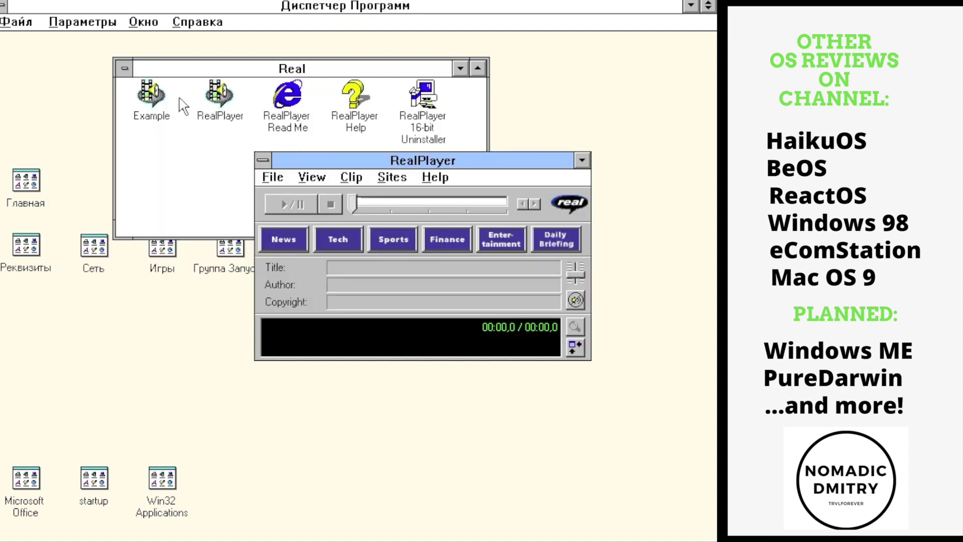
double_click(161, 97)
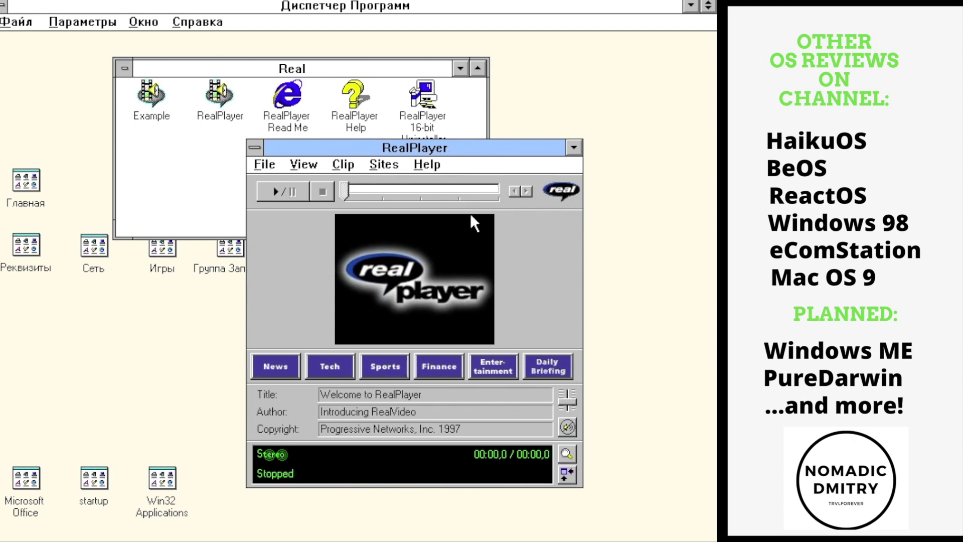
left_click(570, 149)
- Start Calculator and the macro Recorder, browse Recorder's menus, then minimize it
double_click(240, 314)
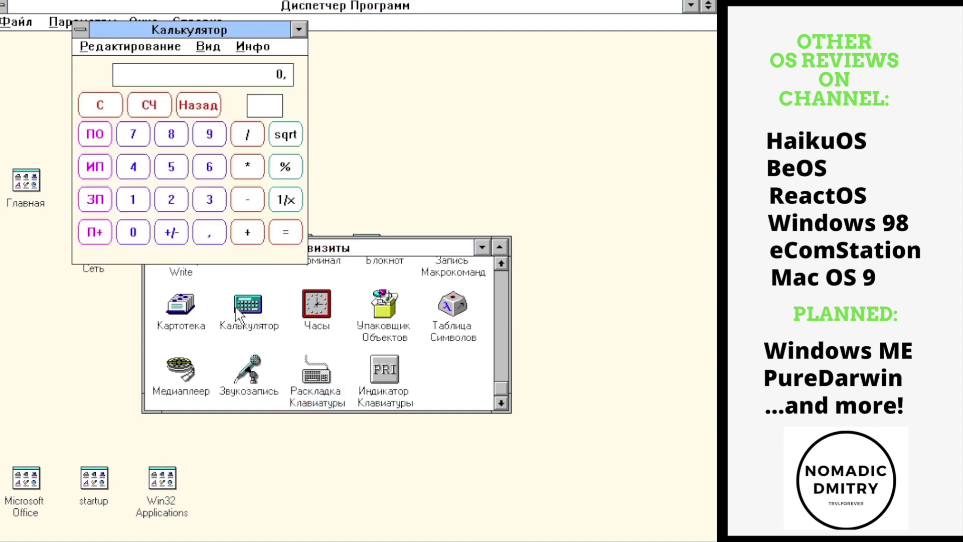
left_click(313, 299)
left_click_drag(499, 366, 501, 308)
double_click(464, 273)
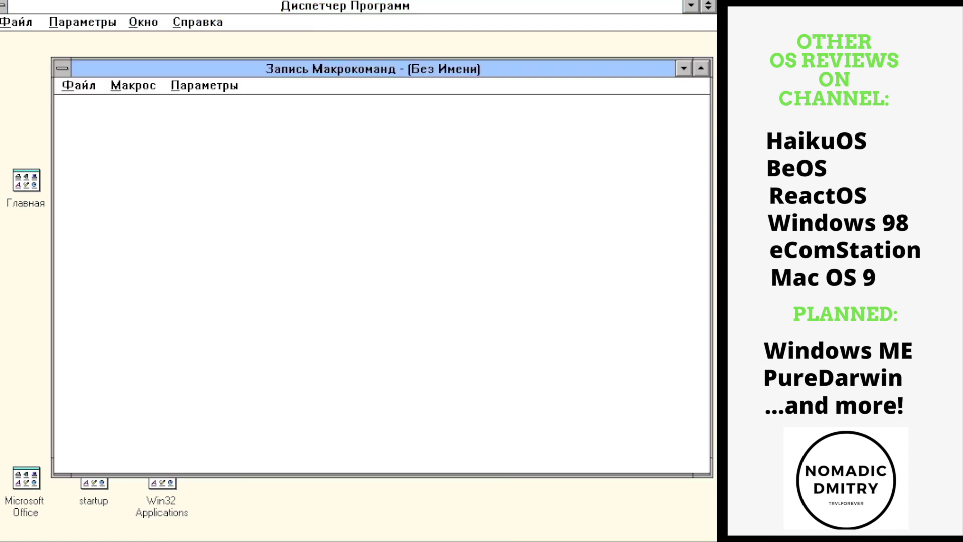
left_click(133, 85)
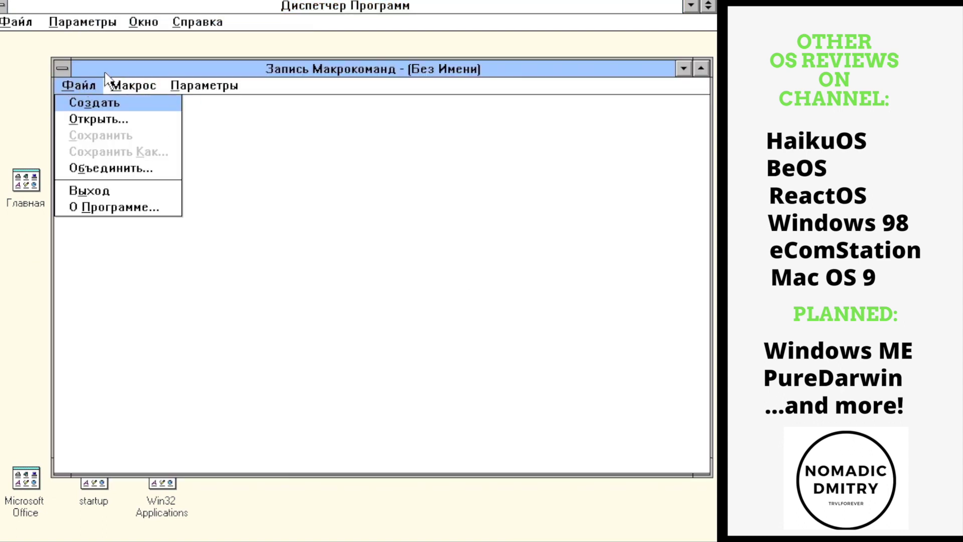
left_click(124, 62)
left_click_drag(124, 62, 55, 67)
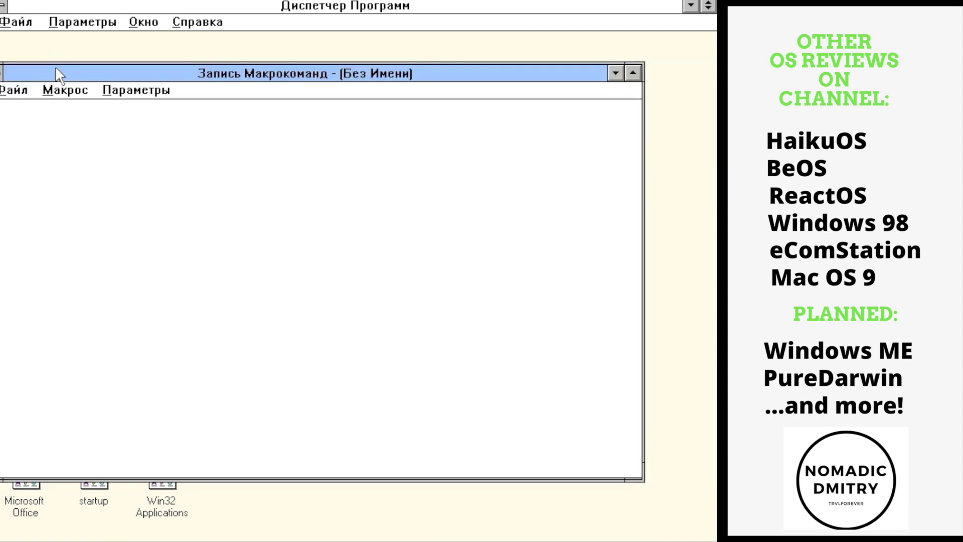
left_click(615, 73)
- Try Terminal, dismiss its out-of-memory error, then run Sound Recorder and return to Program Manager
double_click(316, 275)
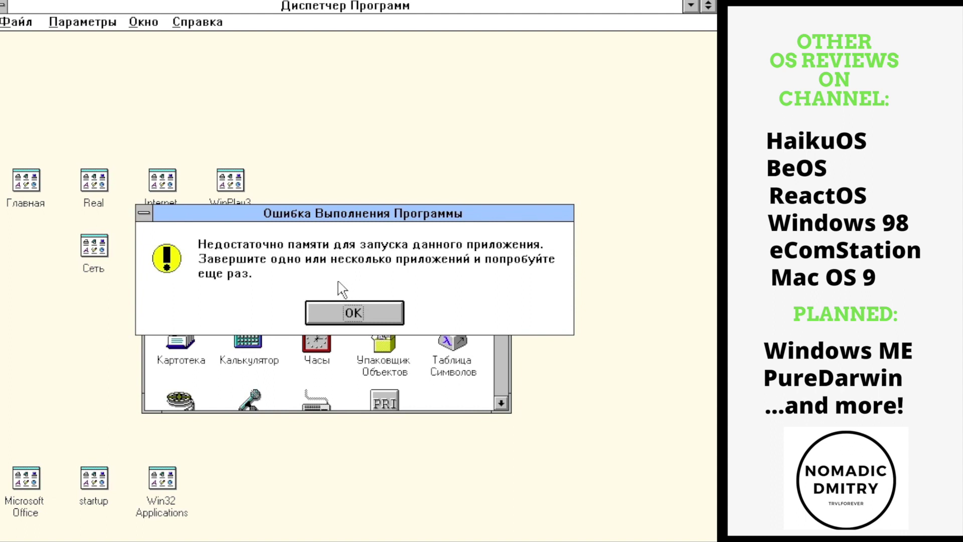
left_click(327, 312)
left_click(198, 296)
scroll(266, 374, "down", 1)
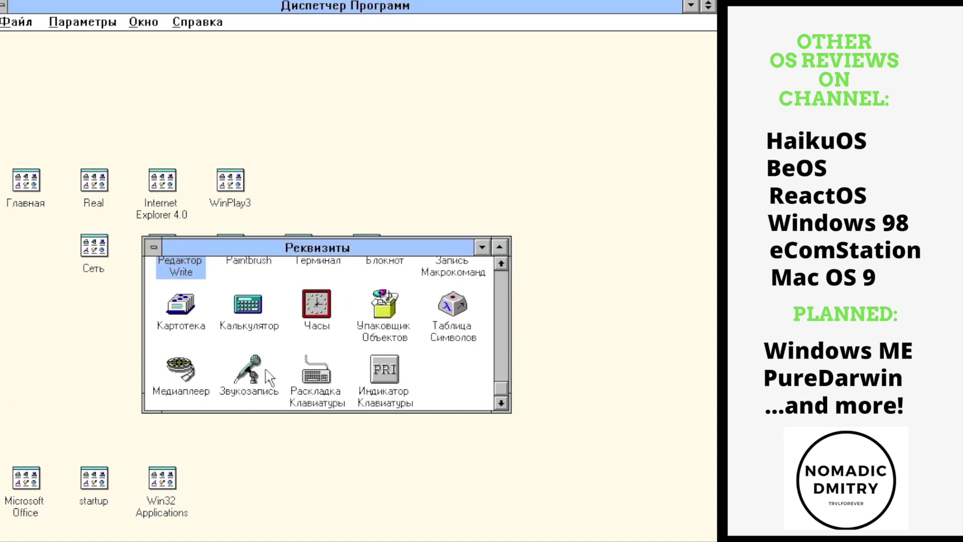
double_click(266, 373)
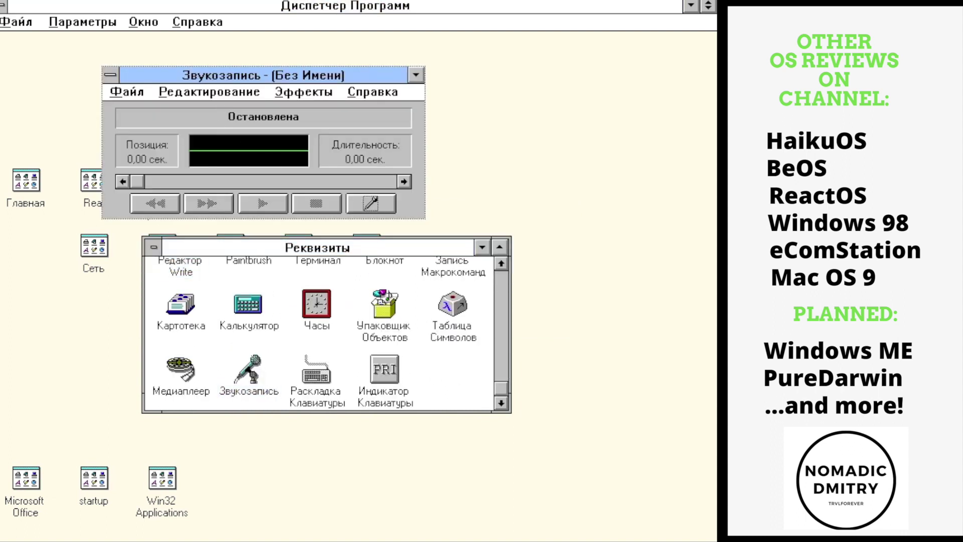
left_click_drag(228, 77, 438, 70)
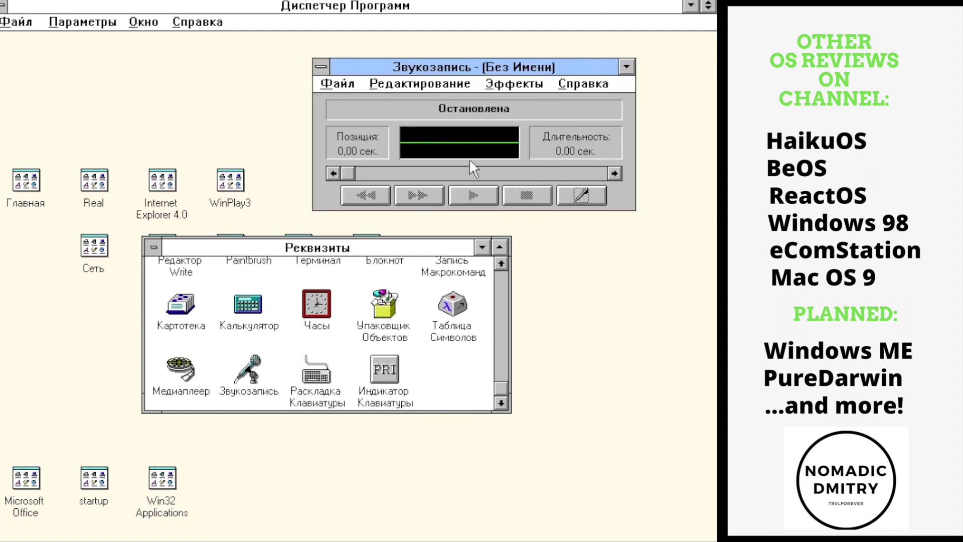
left_click_drag(422, 254, 425, 252)
key("Right")
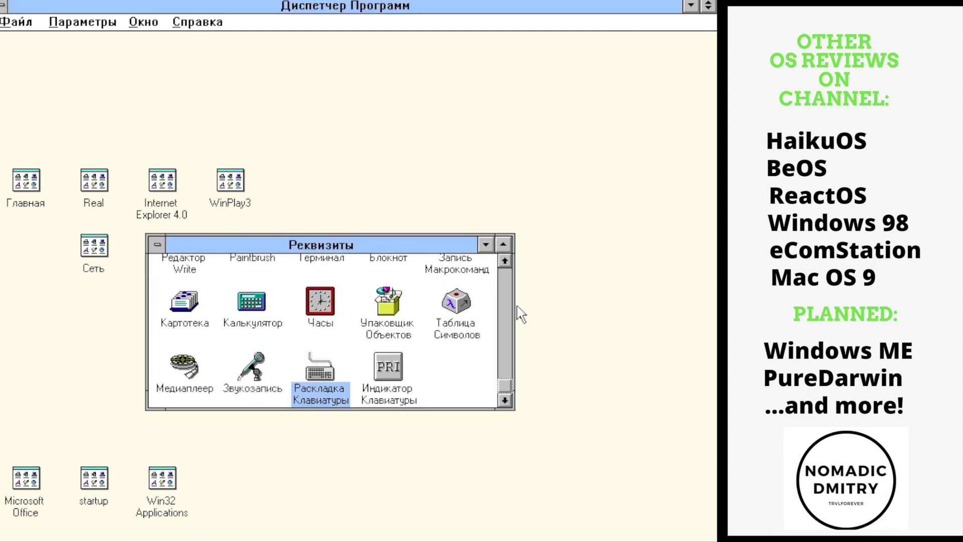
- Open a blank Write document, typing stray letters and erasing them
double_click(197, 260)
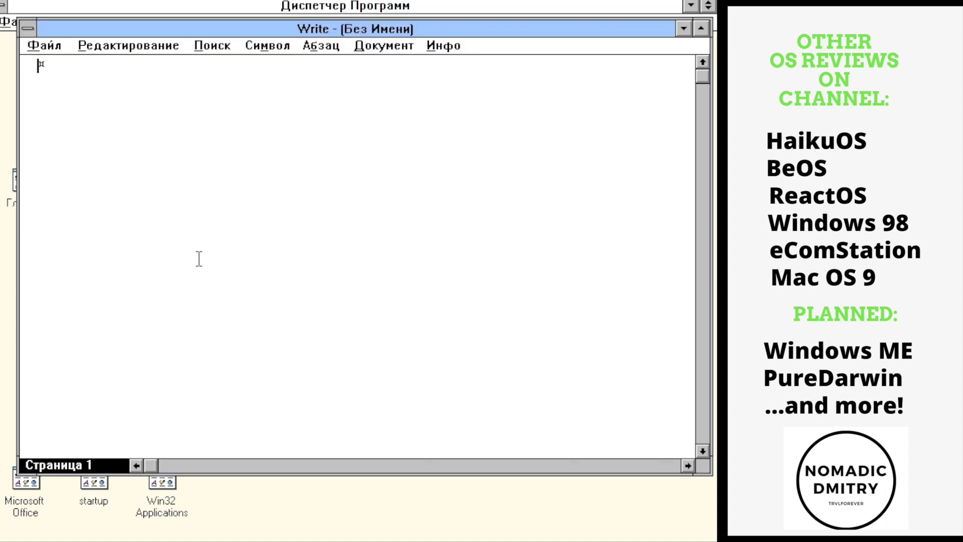
type("ЕУ")
type("ЫЕШТП")
key("BackSpace")
key("BackSpace")
key("BackSpace")
key("BackSpace")
key("BackSpace")
key("BackSpace")
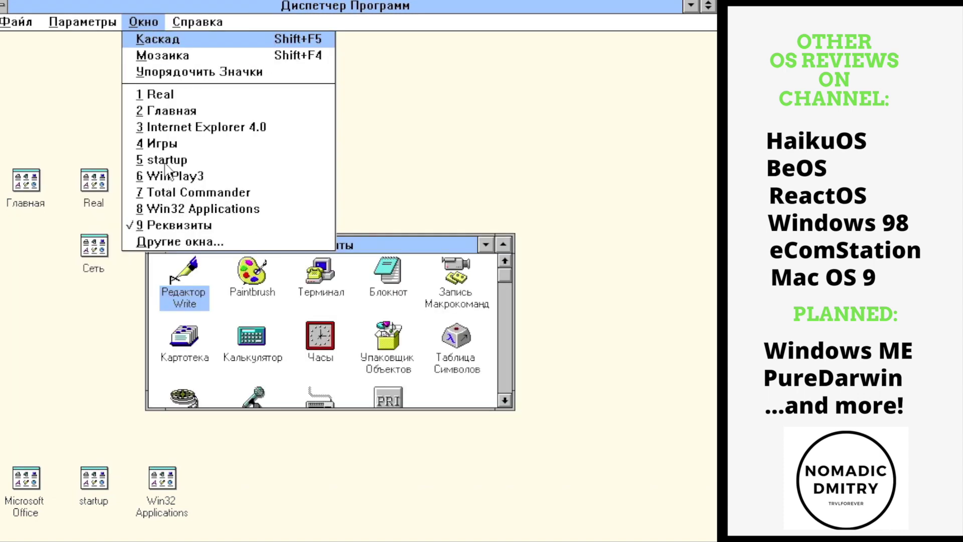
- Show the Другие окна window list, move it aside, then dismiss it
left_click(180, 241)
left_click_drag(160, 52, 542, 66)
left_click(540, 205)
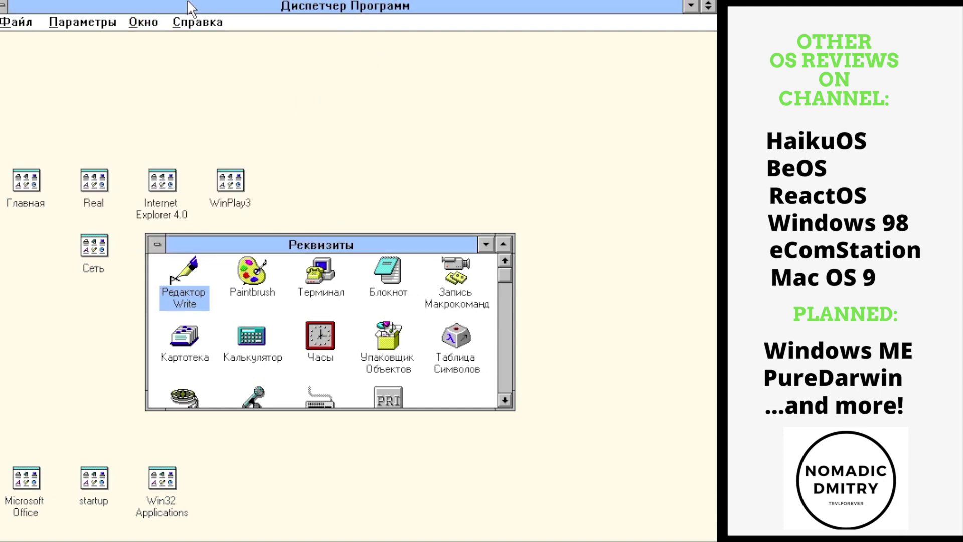
left_click(153, 22)
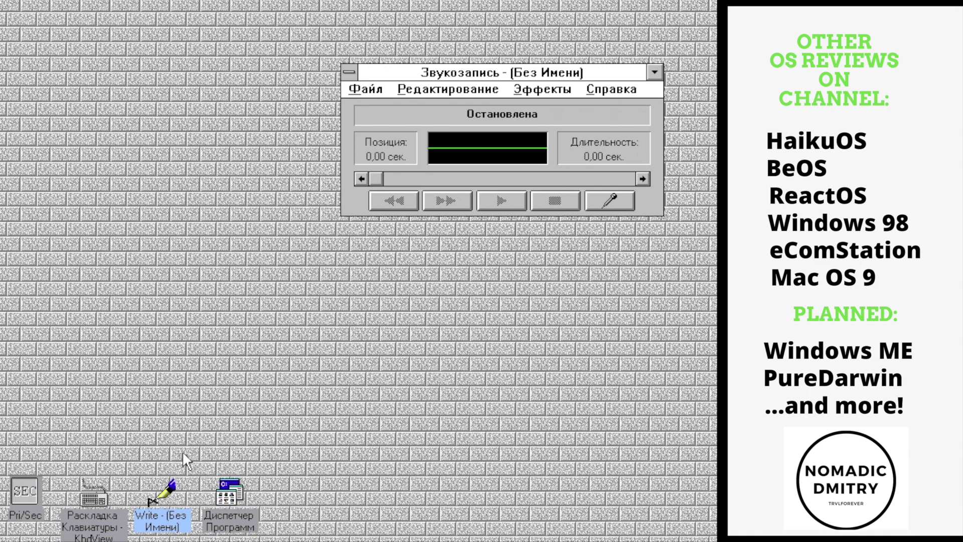
- Close the minimized Write from its control menu without saving
left_click(171, 495)
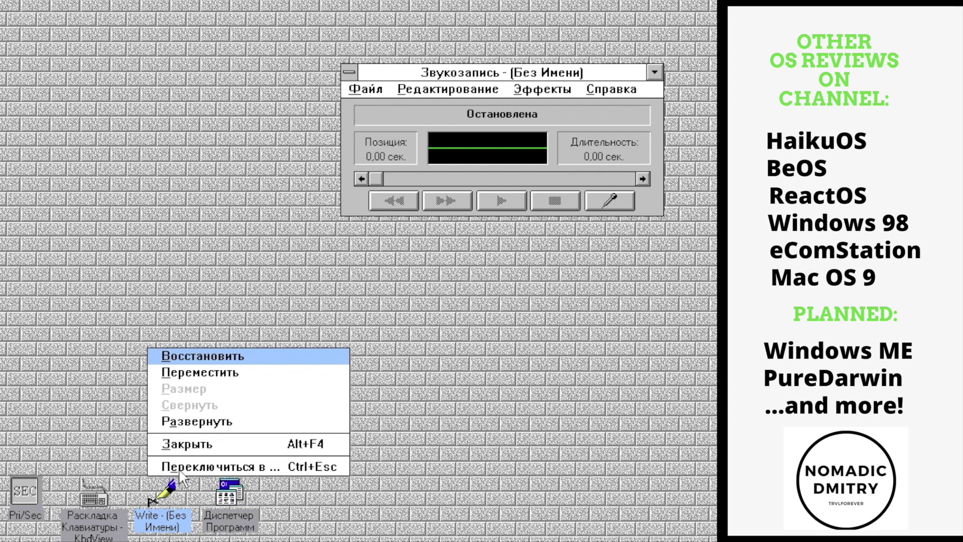
left_click(188, 444)
left_click(327, 311)
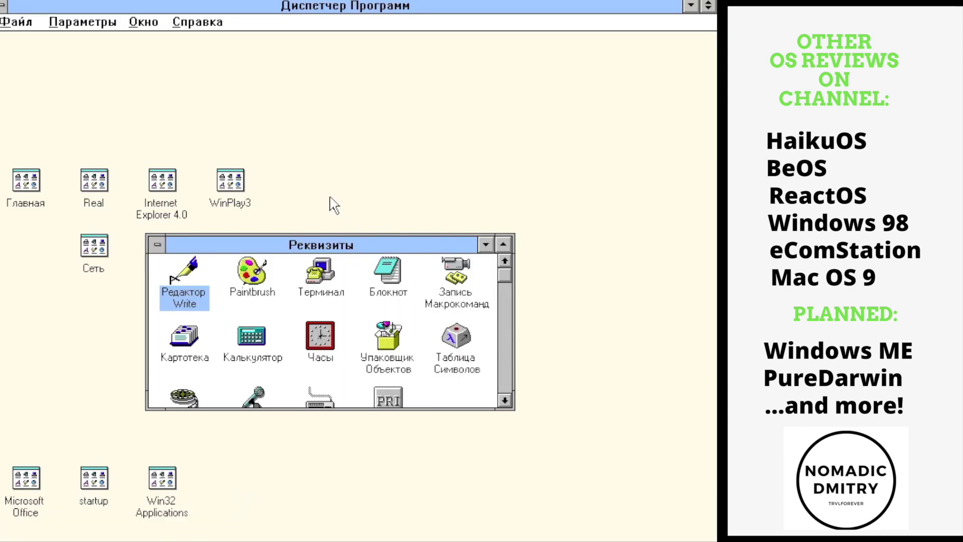
- Drag the Реквизиты group up to the top right, then launch Картотека (Cardfile)
mouse_move(334, 246)
left_mouse_down()
mouse_move(444, 91)
mouse_move(468, 73)
left_mouse_up()
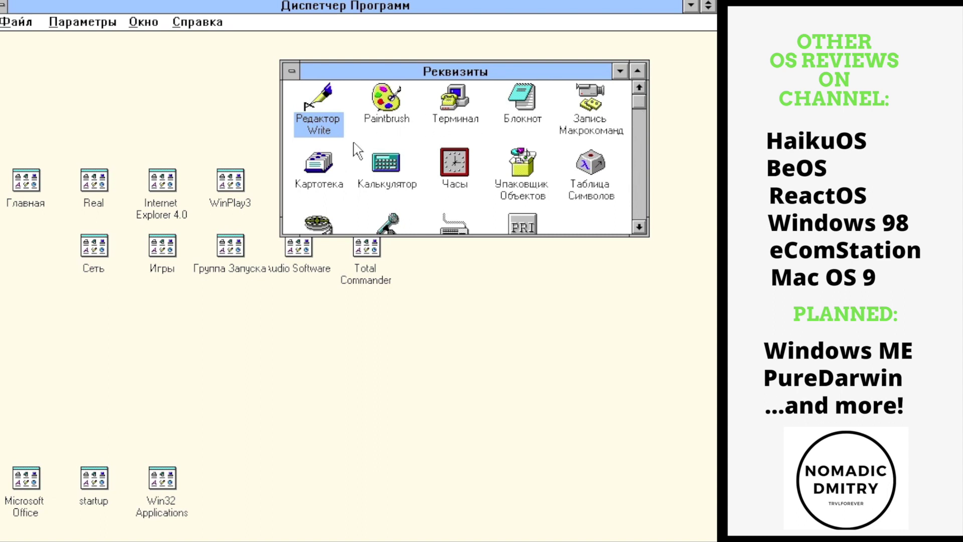
double_click(329, 162)
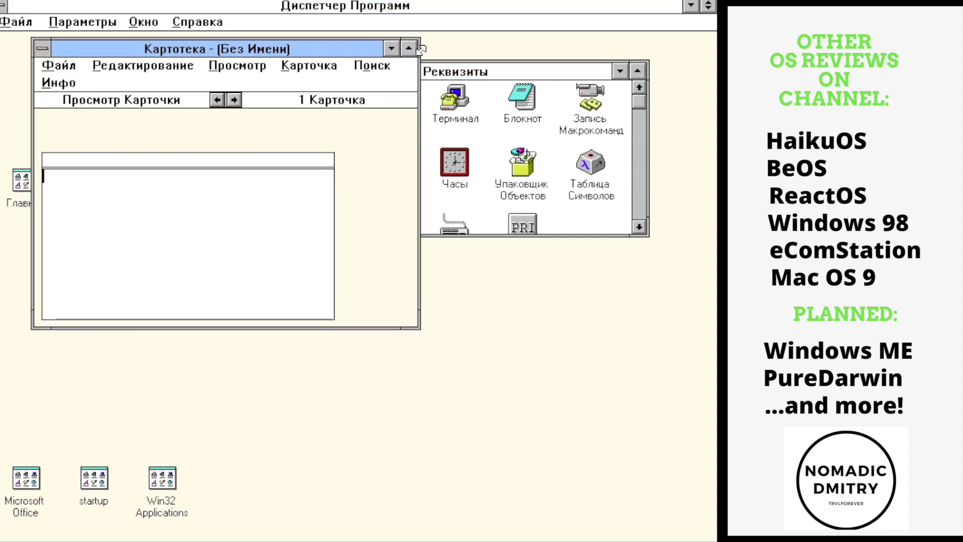
- Move Cardfile aside, then scribble red loops across the Paintbrush canvas
left_click_drag(344, 50, 543, 182)
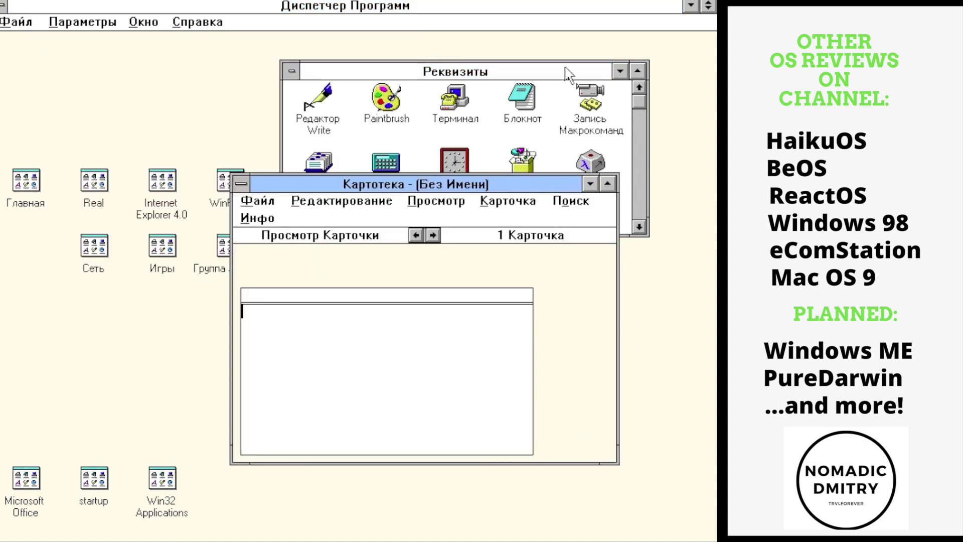
left_click_drag(570, 71, 595, 50)
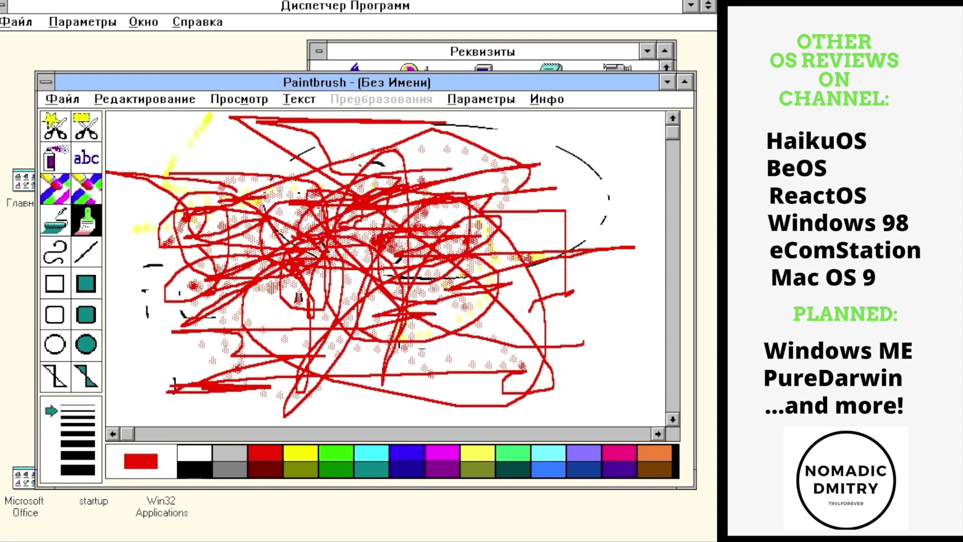
left_click_drag(211, 164, 301, 311)
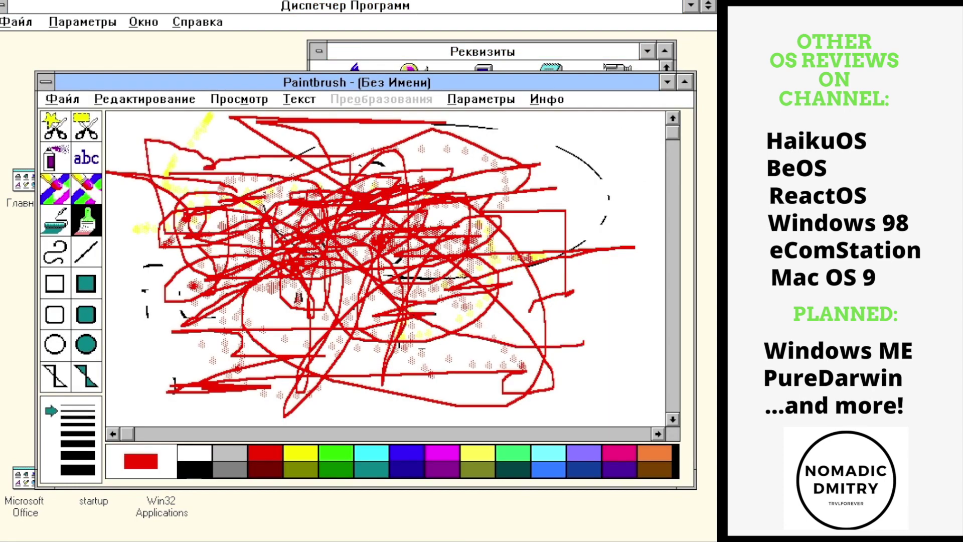
mouse_move(452, 351)
left_mouse_down()
mouse_move(426, 181)
mouse_move(402, 381)
mouse_move(402, 181)
mouse_move(502, 411)
left_mouse_up()
- Switch the brush to yellow and cover the canvas centre with yellow strokes
left_click(478, 453)
left_click_drag(231, 311, 495, 160)
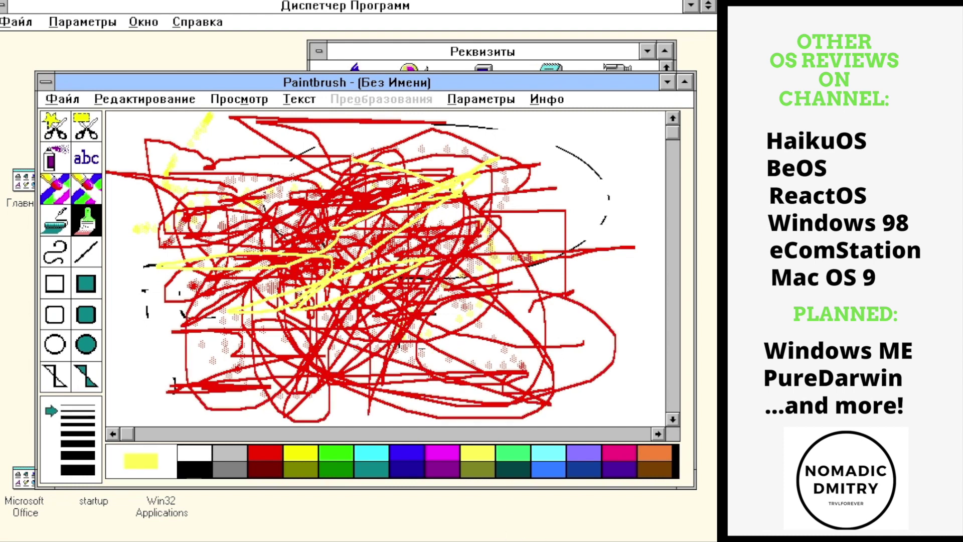
left_click_drag(446, 211, 284, 322)
left_click_drag(226, 230, 381, 171)
mouse_move(296, 245)
left_mouse_down()
mouse_move(392, 311)
mouse_move(397, 281)
mouse_move(501, 382)
mouse_move(524, 354)
left_mouse_up()
left_click_drag(501, 293, 402, 341)
mouse_move(436, 301)
left_mouse_down()
mouse_move(311, 273)
mouse_move(251, 281)
mouse_move(431, 268)
left_mouse_up()
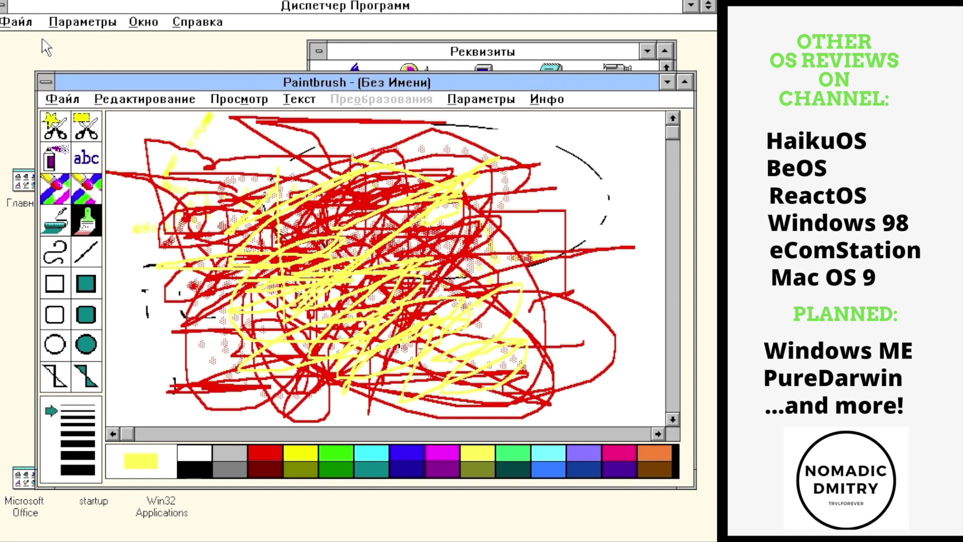
left_click(22, 22)
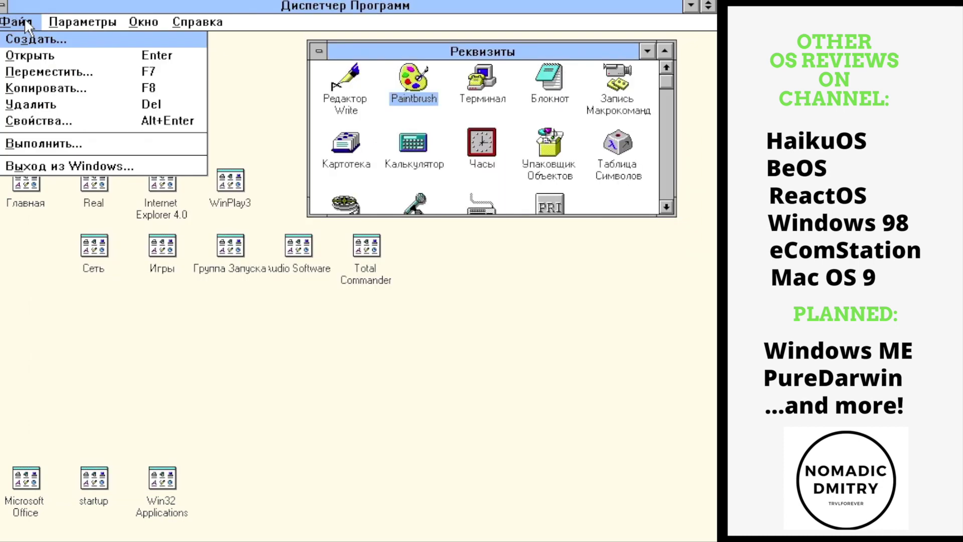
- Choose Выход из Windows… from the Файл menu to request ending the session
left_click(61, 165)
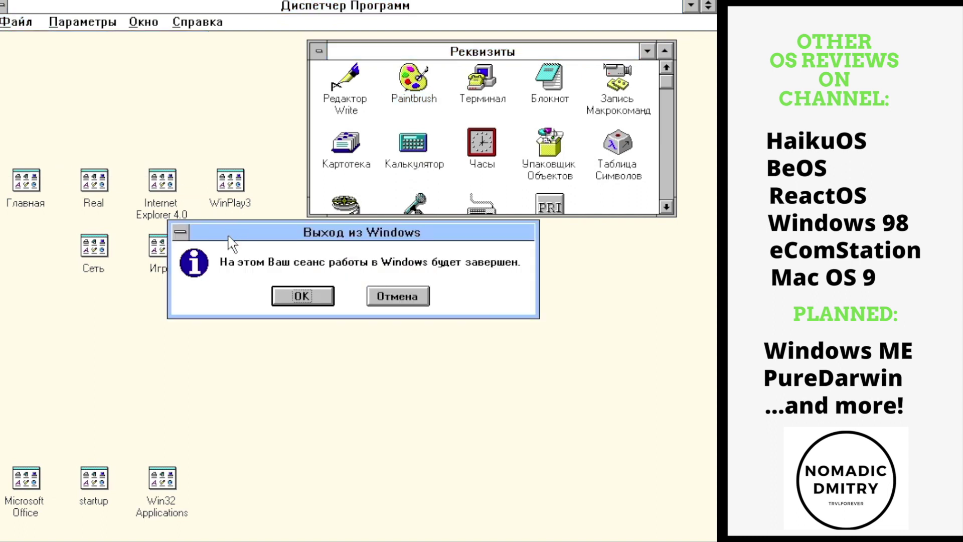